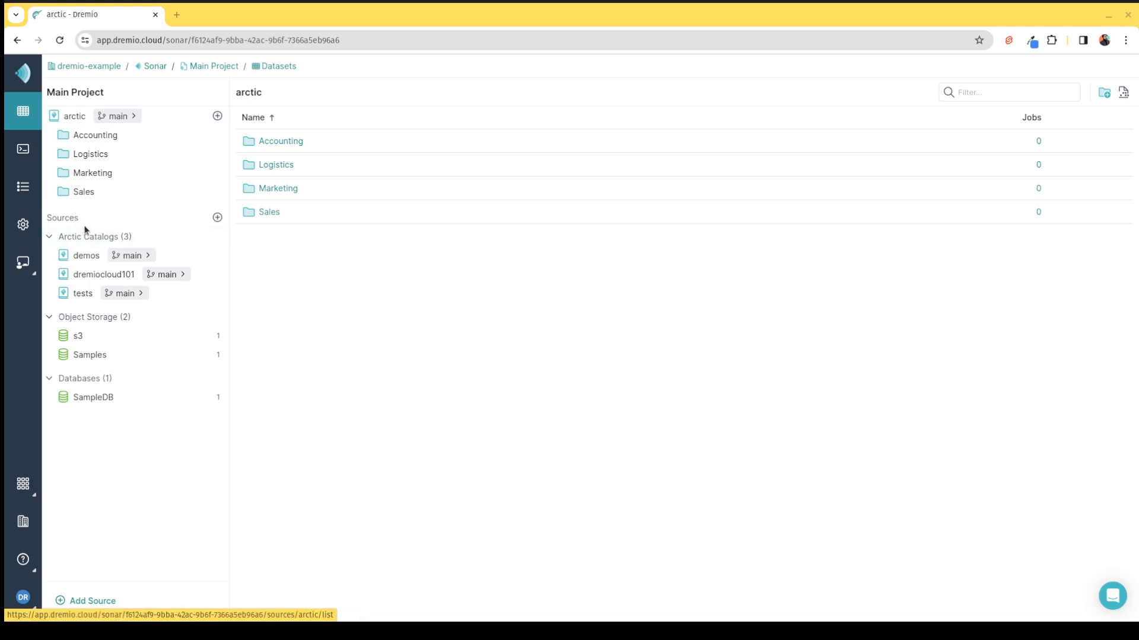
Examine the types of data sources that can be added to the project, from Arctic catalogs to databases.
click(217, 217)
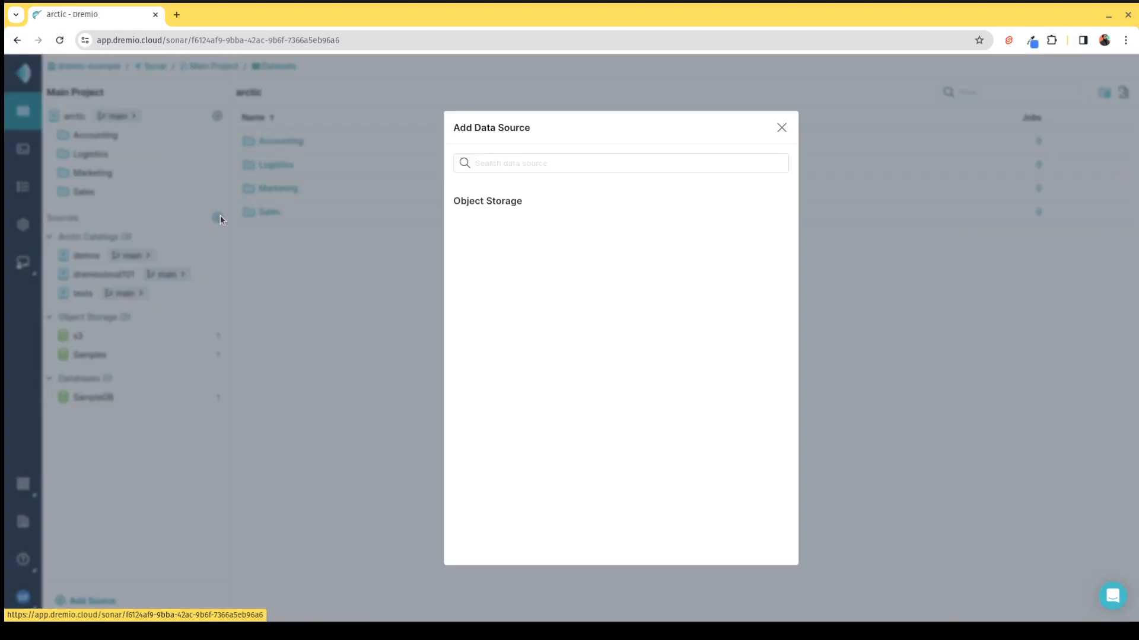
scroll(673, 398, down, 3)
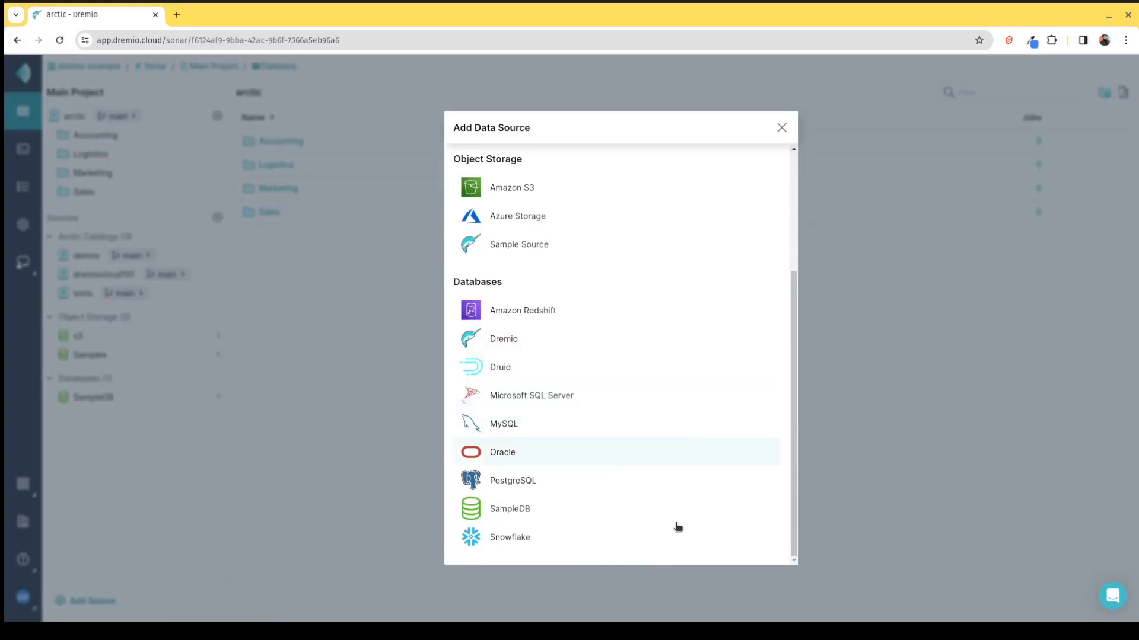
click(782, 128)
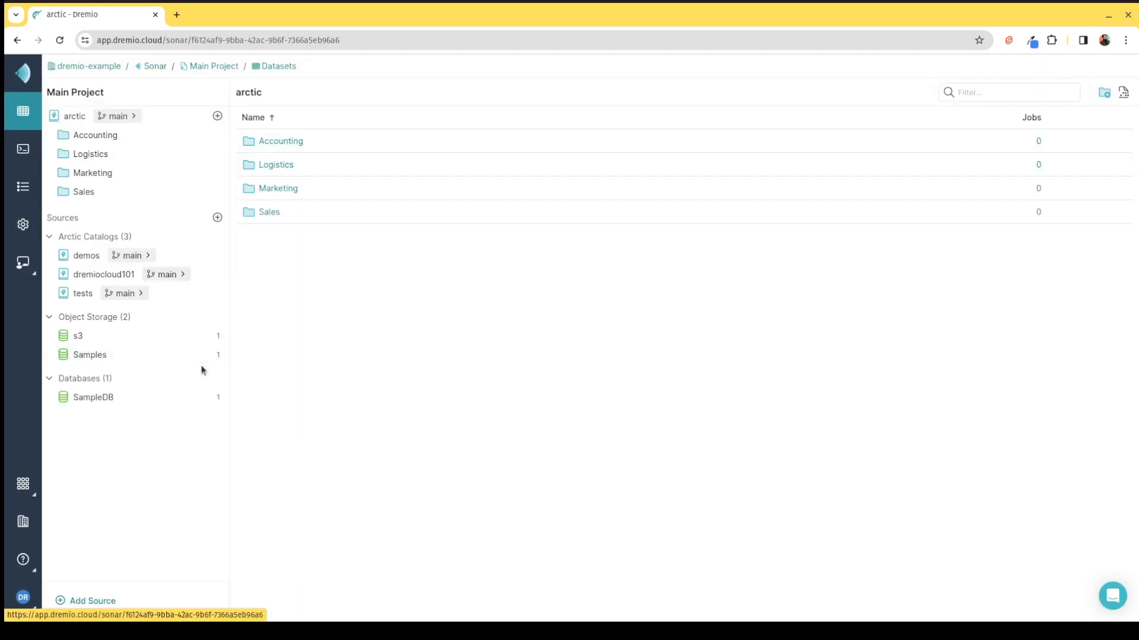
click(217, 219)
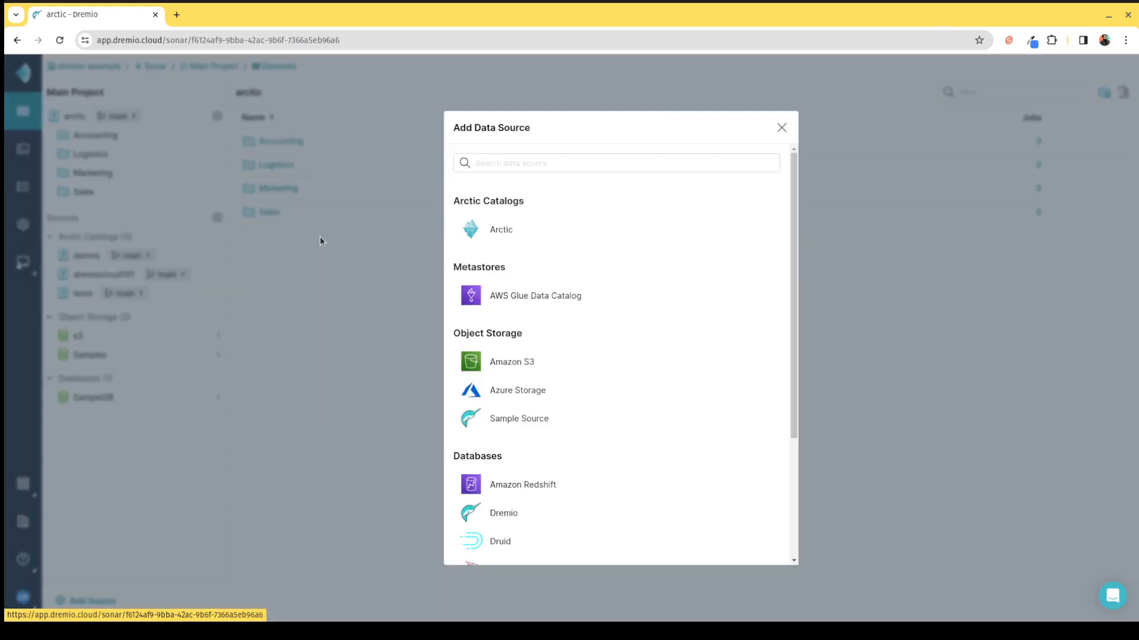
click(781, 128)
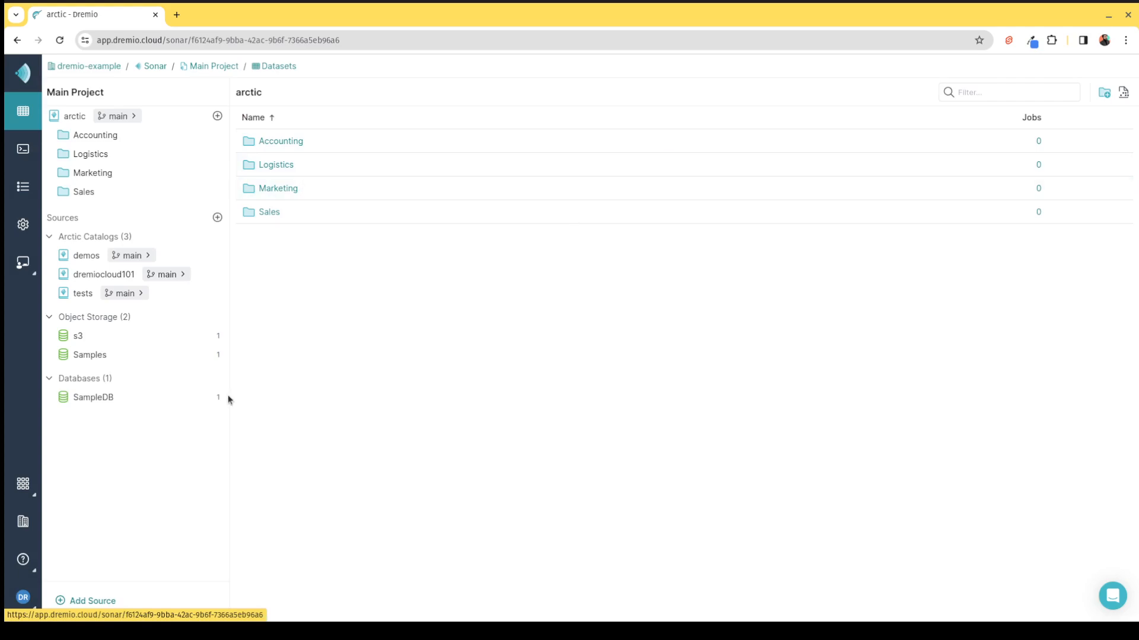
Open the NYC-taxi-trips-iceberg dataset from the Samples source's samples.dremio.com folder for querying.
click(101, 360)
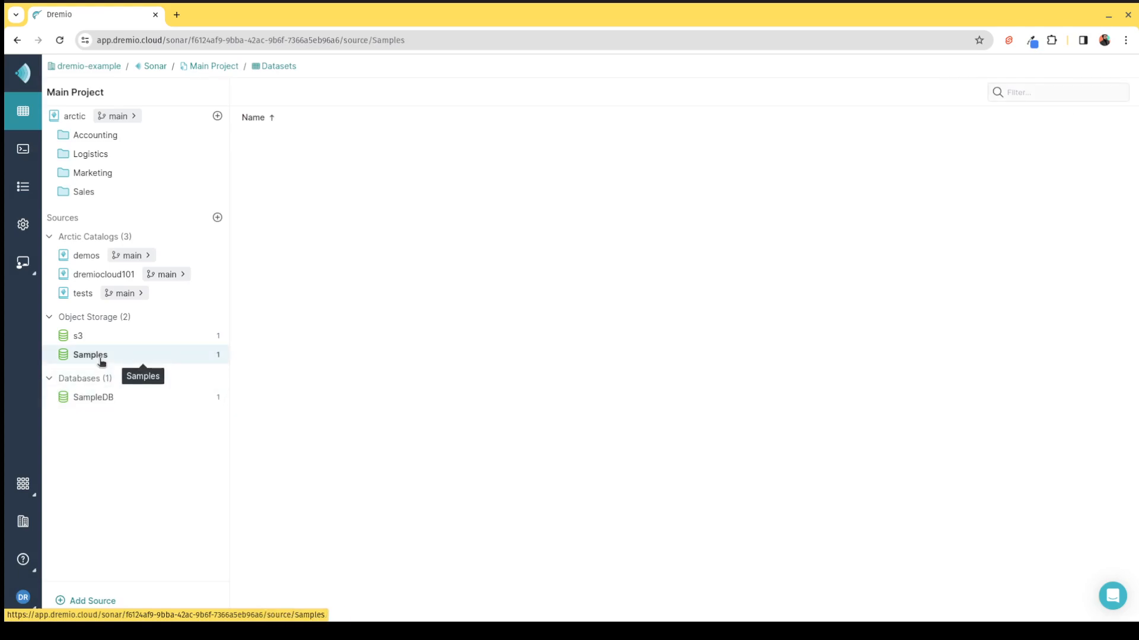
click(316, 140)
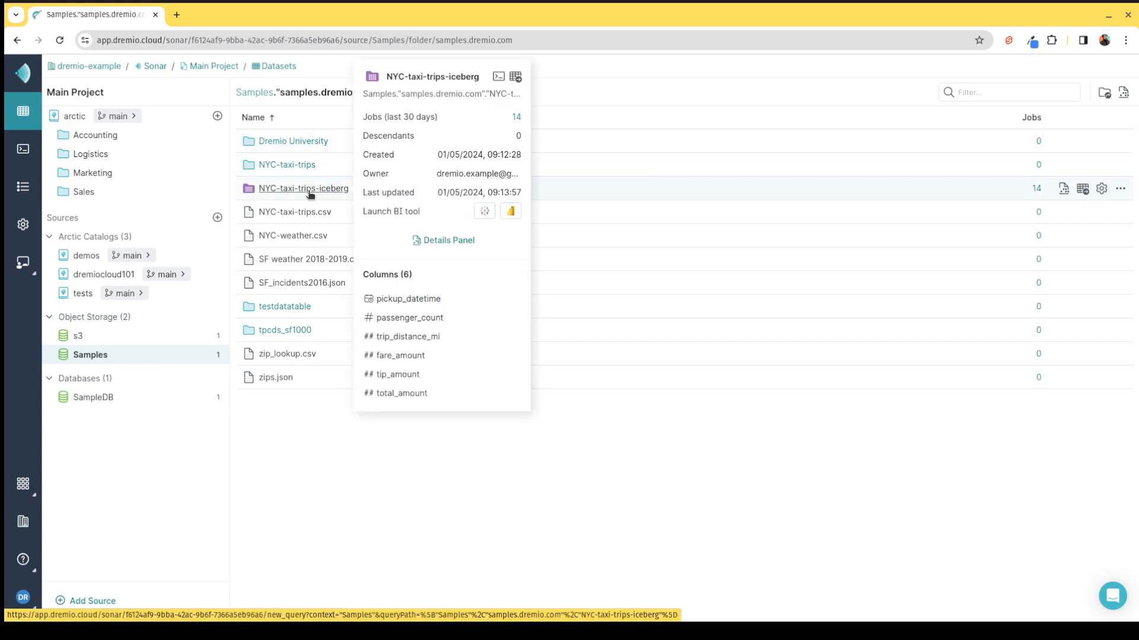
click(309, 190)
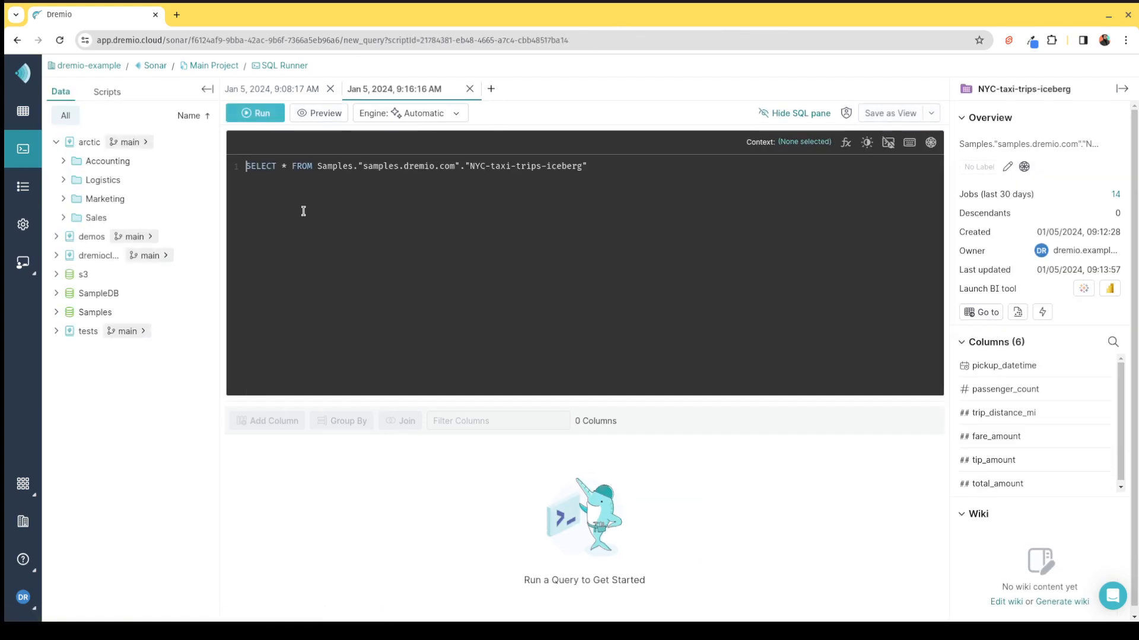
Change the query to select COUNT(*) from the NYC-taxi-trips-iceberg table, run it and inspect the resulting count.
drag(287, 166, 280, 166)
text(COUNT()
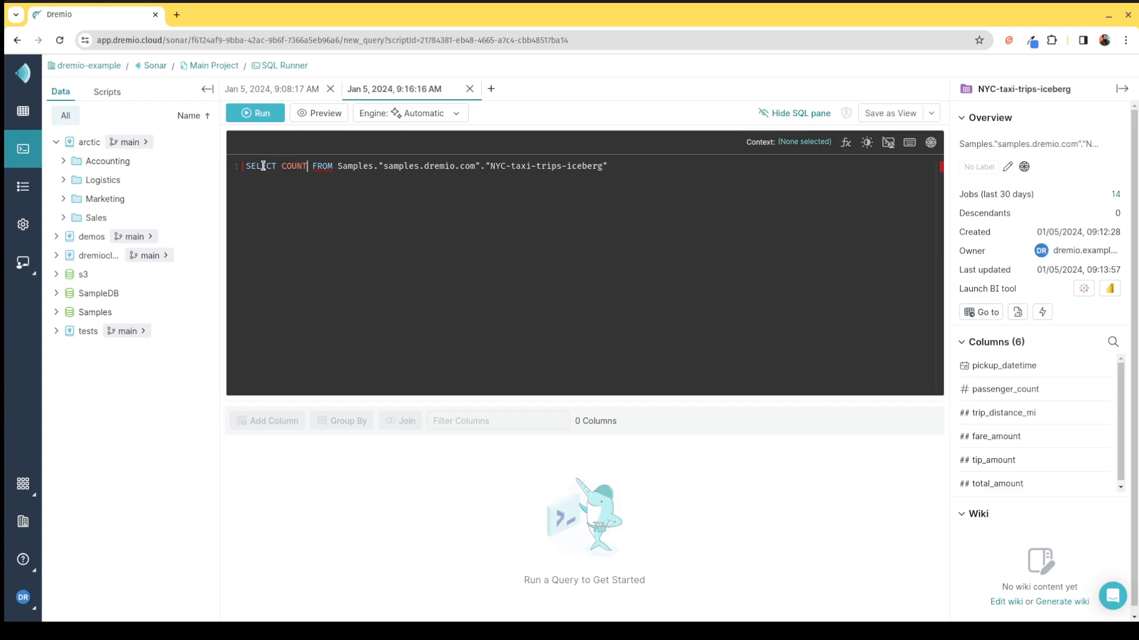
text(*)
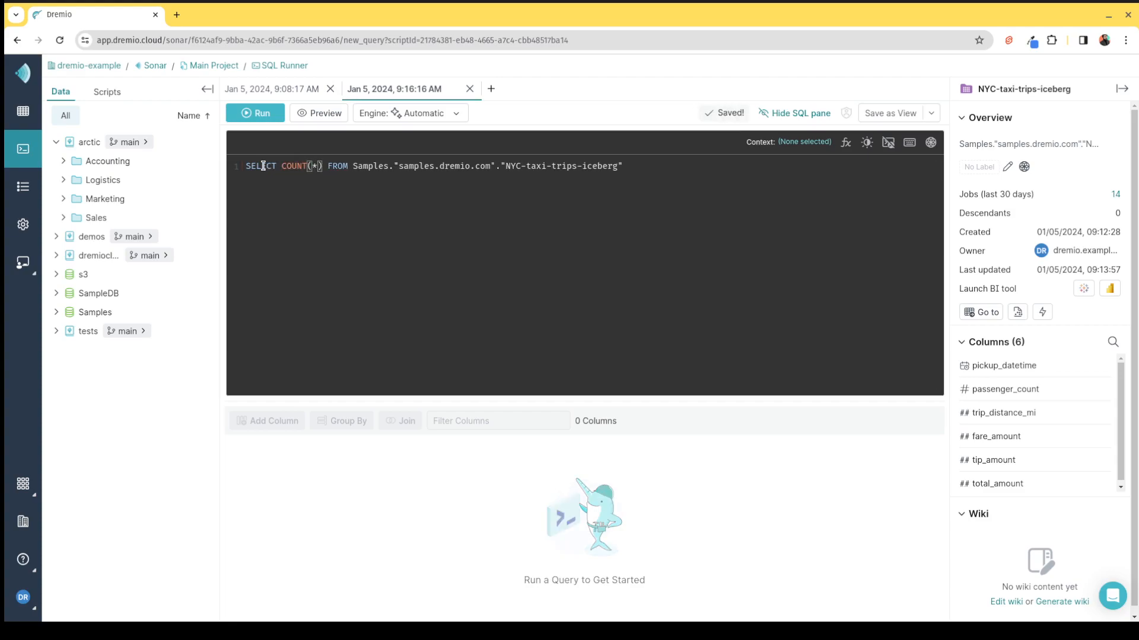
click(257, 114)
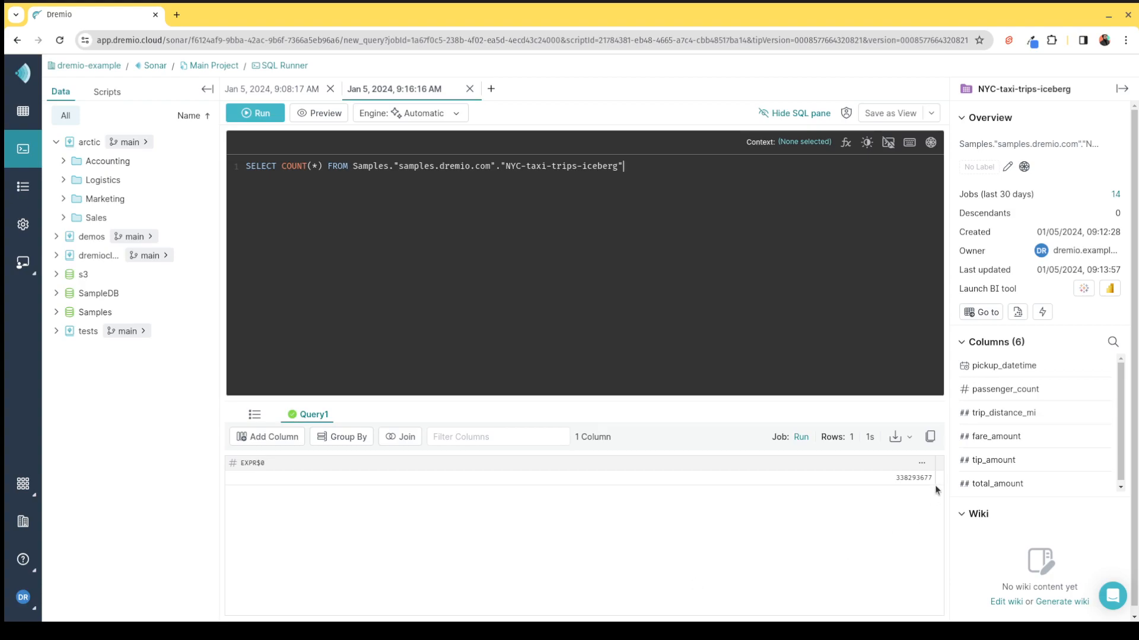
drag(920, 479, 890, 500)
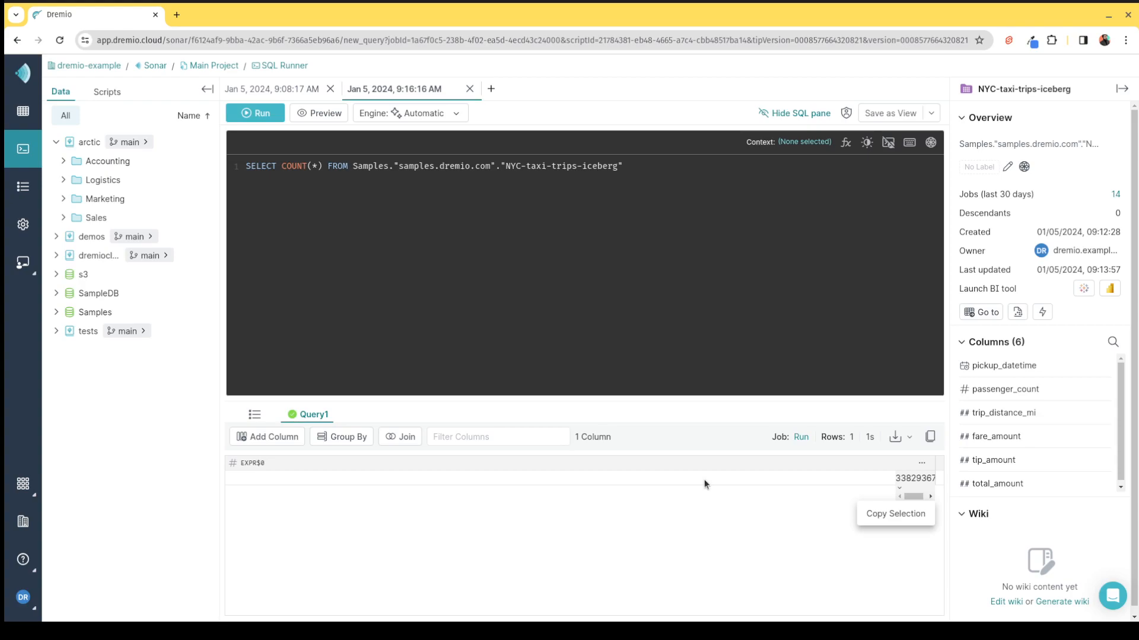
click(340, 193)
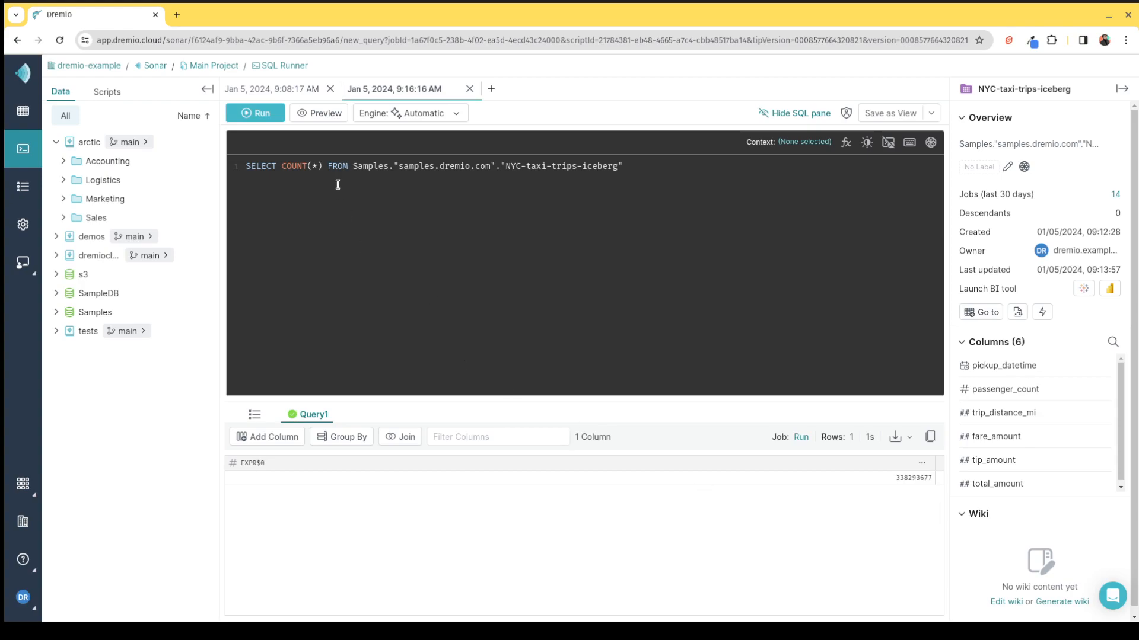
Replace COUNT(*) with * in the query and run it to list the taxi trip rows.
click(319, 167)
drag(320, 167, 282, 168)
text(*)
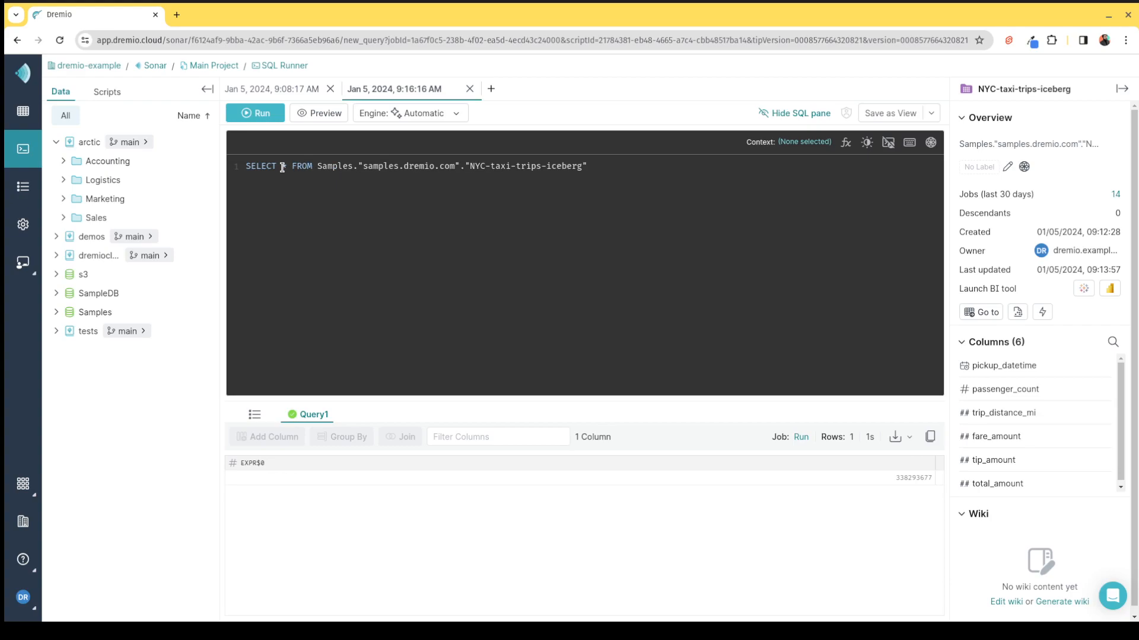
click(255, 112)
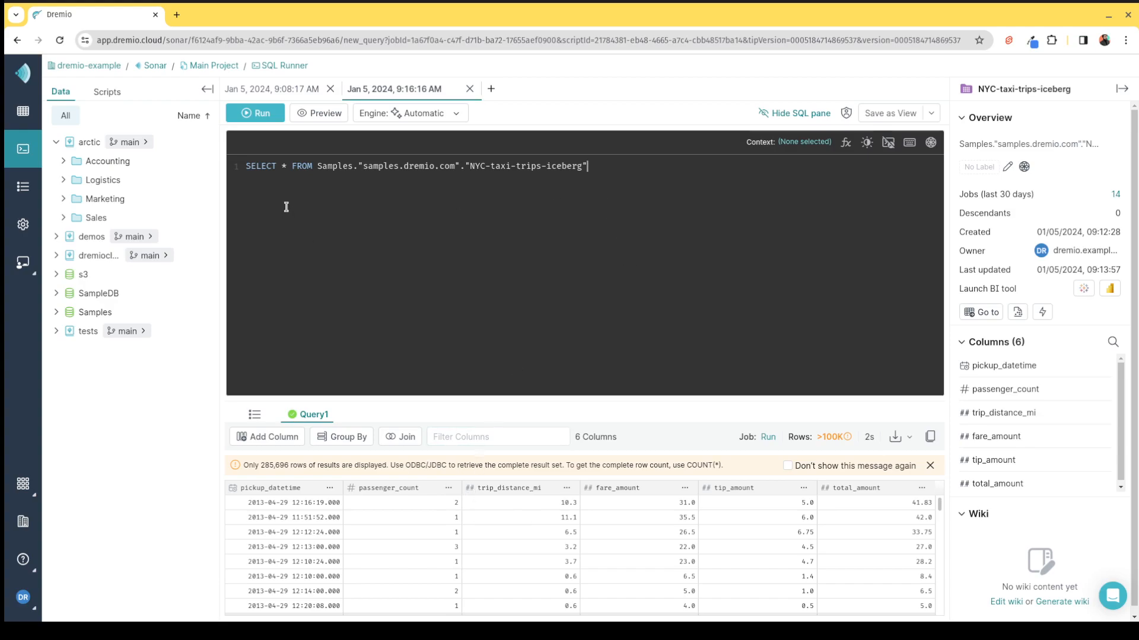
Replace the * in the SELECT clause with AVG(trip_distance_mi).
double_click(284, 166)
text(AVG()
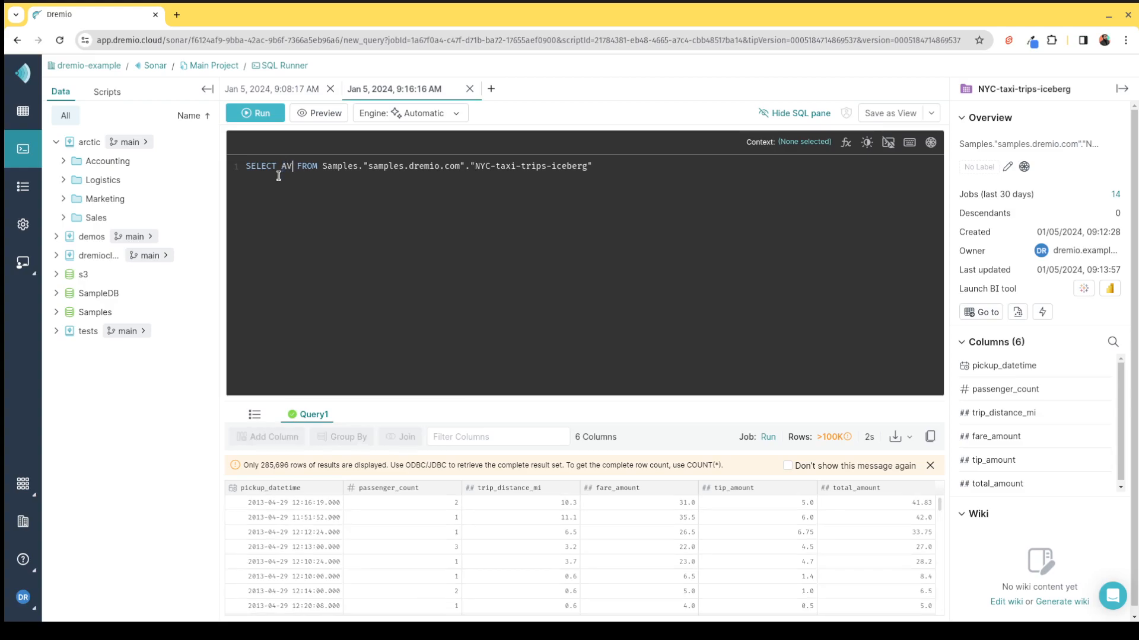
text(pa)
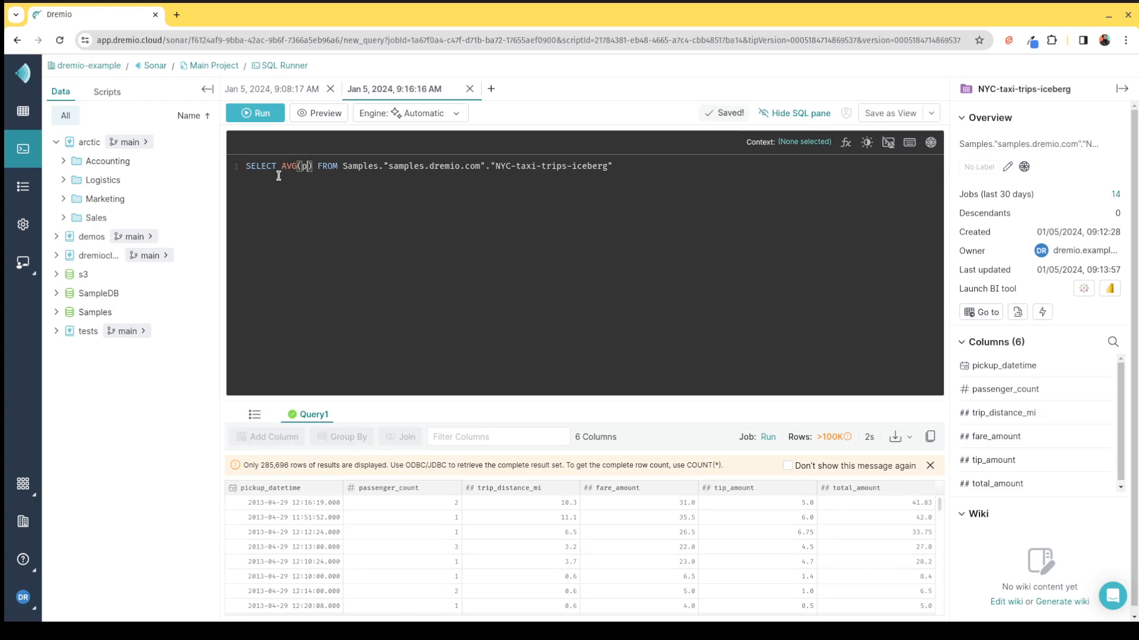
key(BackSpace)
key(BackSpace)
text(trip)
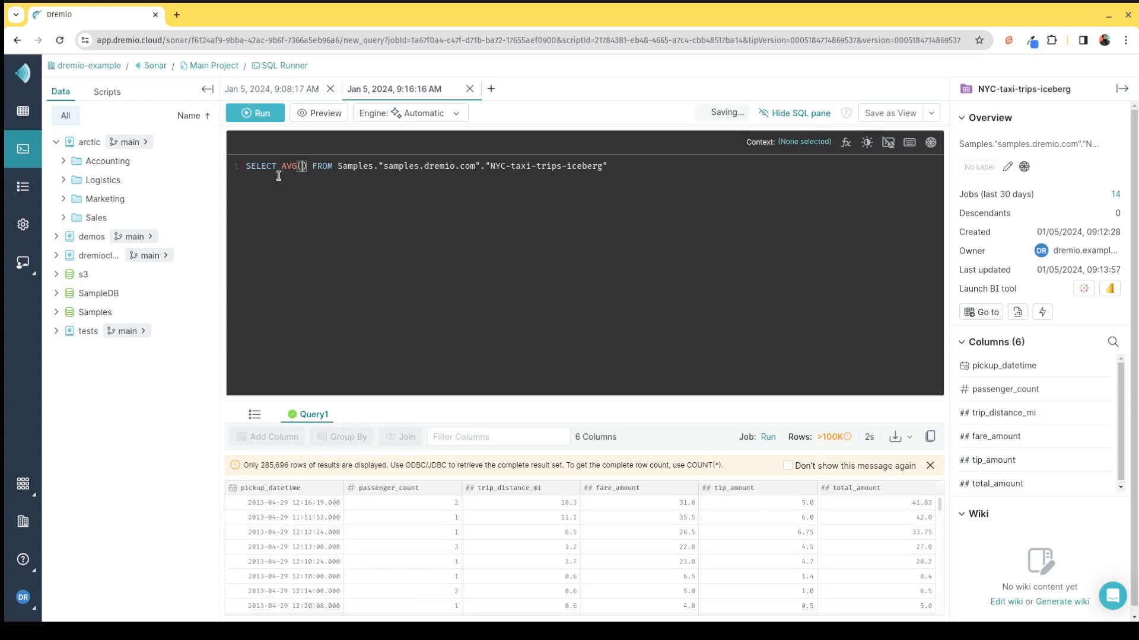
text(_dista)
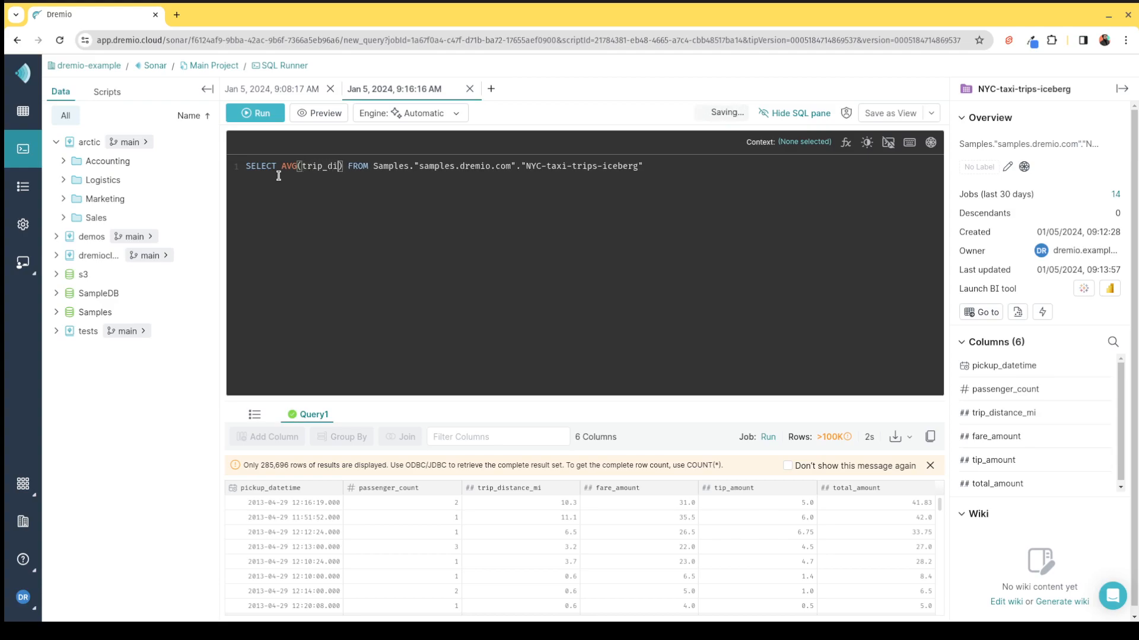
text(nce_mi)
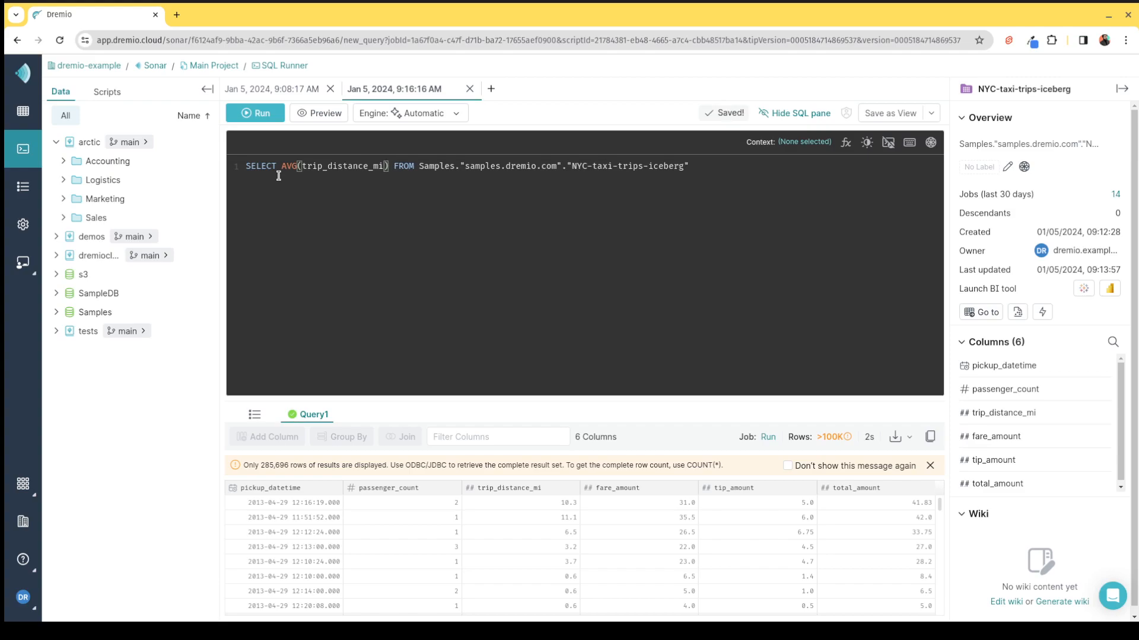
Give the average trip distance expression the alias avg_dist using "as".
key(Right)
text(as )
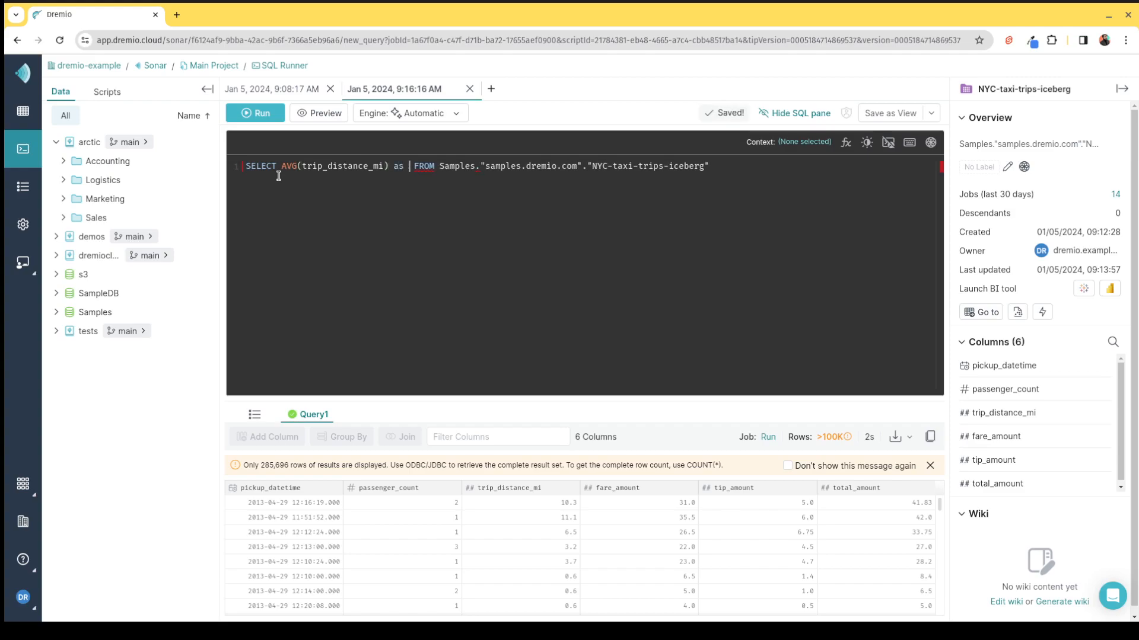
text(AAVG_)
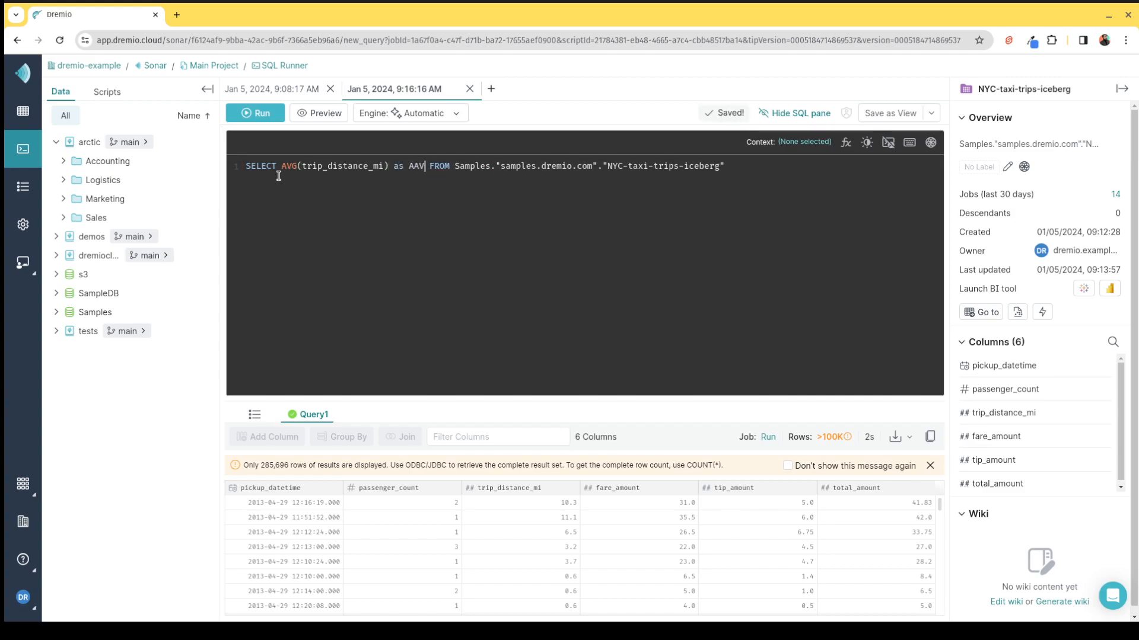
key(BackSpace)
key(BackSpace)
key(BackSpace)
key(BackSpace)
text(VG)
key(BackSpace)
key(BackSpace)
key(BackSpace)
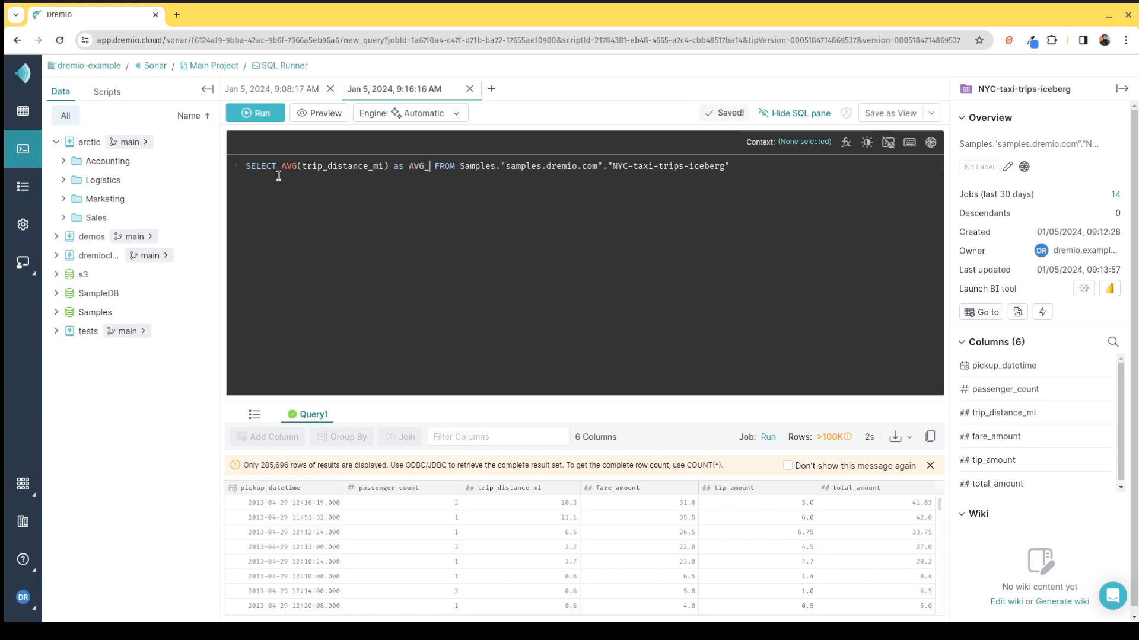
text(avg_dist)
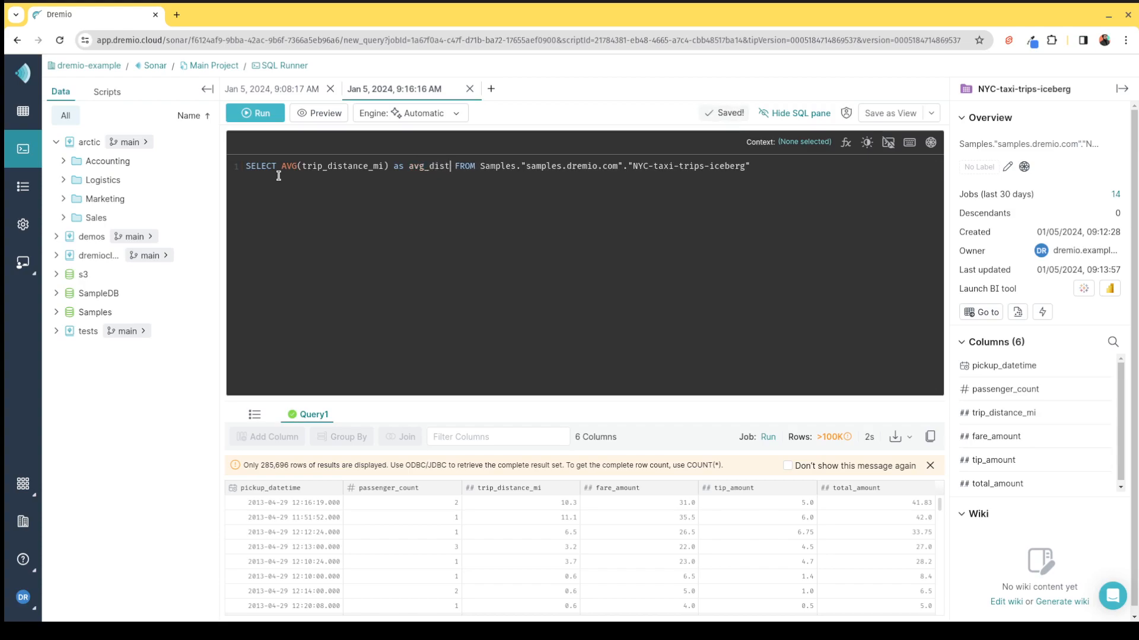
Add passenger_count as the first selected column, before the AVG(trip_distance_mi) expression.
key(Right)
key(Right)
key(Right)
key(Right)
key(Right)
key(Right)
key(Right)
key(Right)
key(Right)
key(Right)
key(Right)
key(Right)
key(Right)
key(Right)
key(Right)
key(Right)
key(Right)
key(Right)
key(Right)
key(Right)
key(Right)
key(Right)
key(Right)
key(Right)
key(Right)
key(Right)
key(Right)
key(Right)
key(Right)
key(Right)
key(Right)
key(Right)
key(Right)
key(Left)
key(Left)
key(Left)
key(Left)
key(Left)
key(Left)
key(Left)
key(Left)
key(Left)
key(Left)
key(Left)
key(Left)
key(Left)
key(Left)
key(Left)
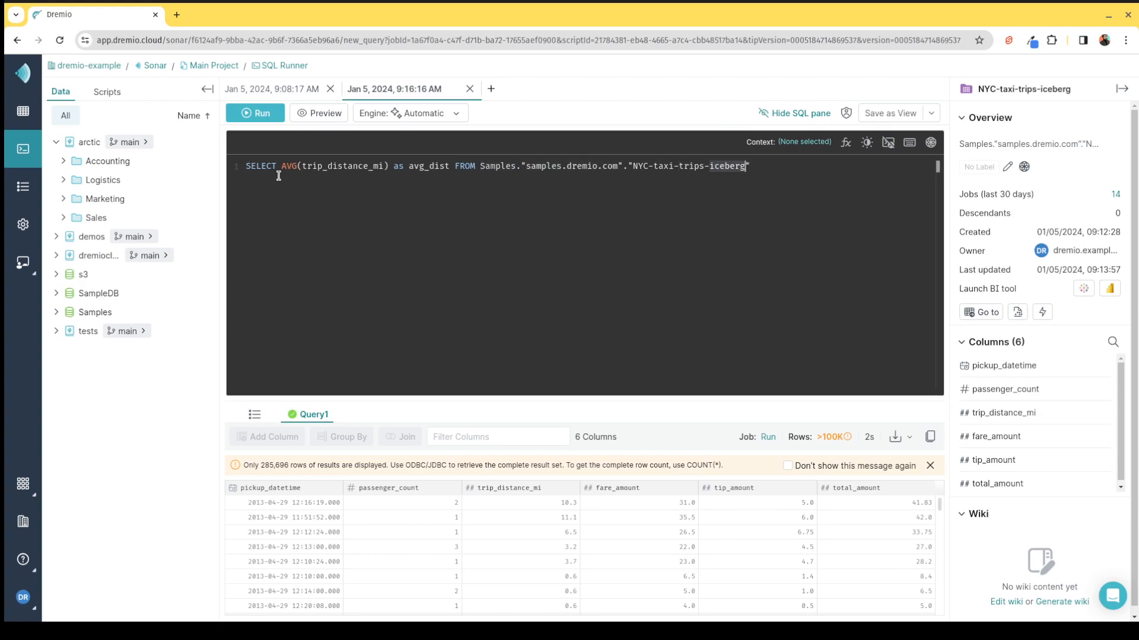
key(Left)
key(Left)
key(Left)
key(Left)
key(Left)
key(Left)
key(Left)
key(Left)
key(Left)
key(Left)
key(Left)
key(Left)
key(Left)
key(Left)
key(Left)
key(Left)
key(Left)
key(Left)
key(Left)
key(Left)
key(Left)
key(Left)
key(Left)
key(Left)
key(Left)
key(Left)
key(Left)
key(Left)
key(Left)
key(Left)
key(Left)
key(Left)
key(Left)
key(Left)
text(passe)
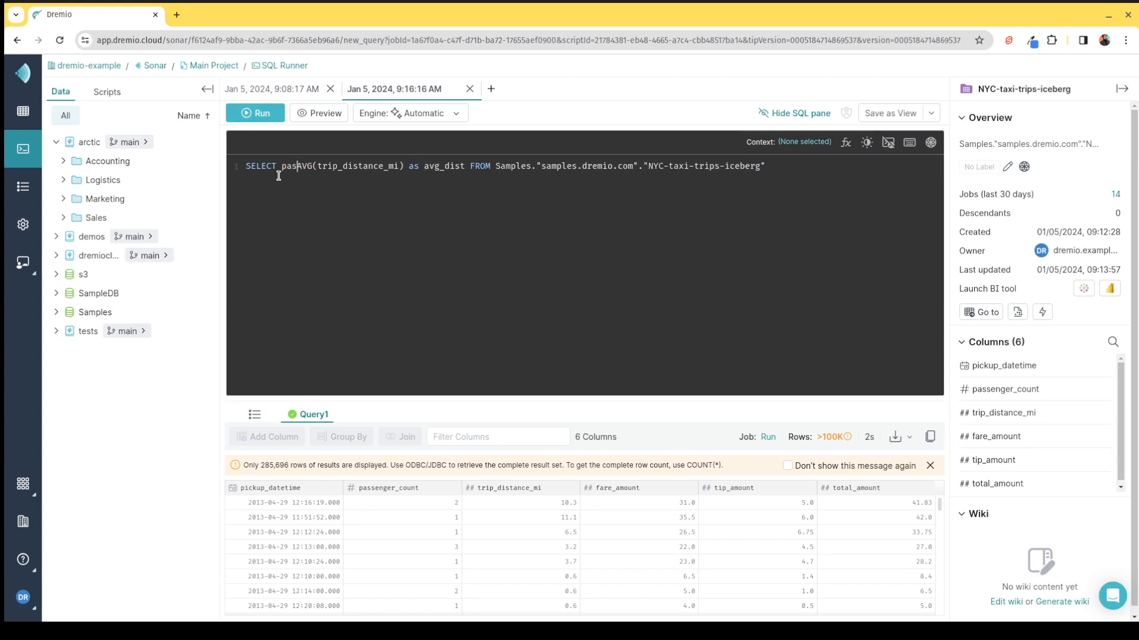
text(nger)
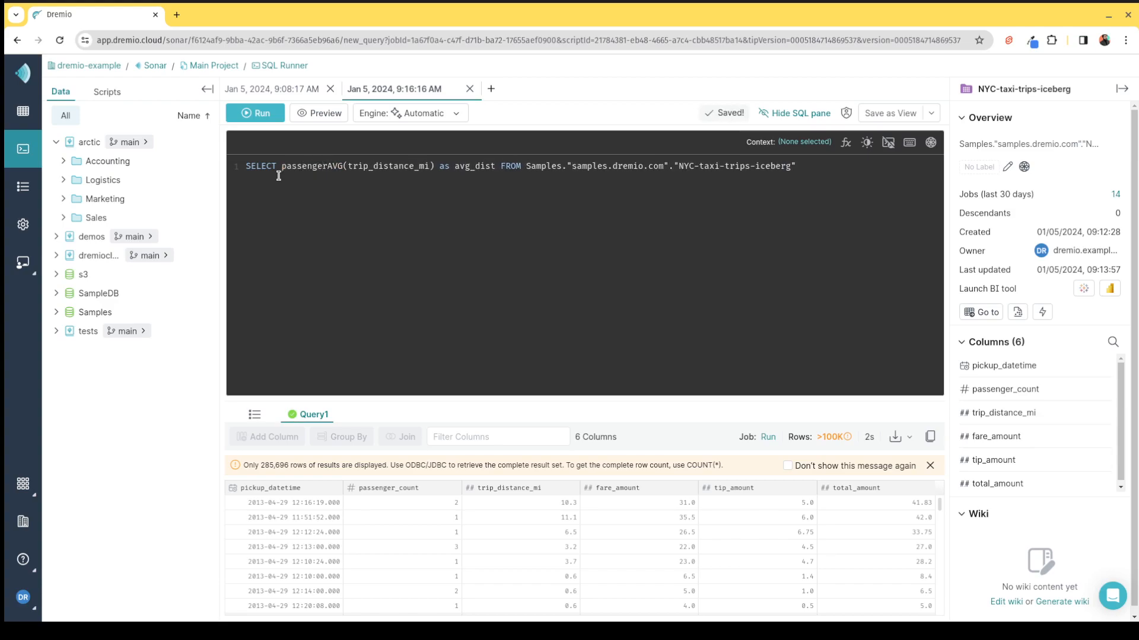
text(_count,)
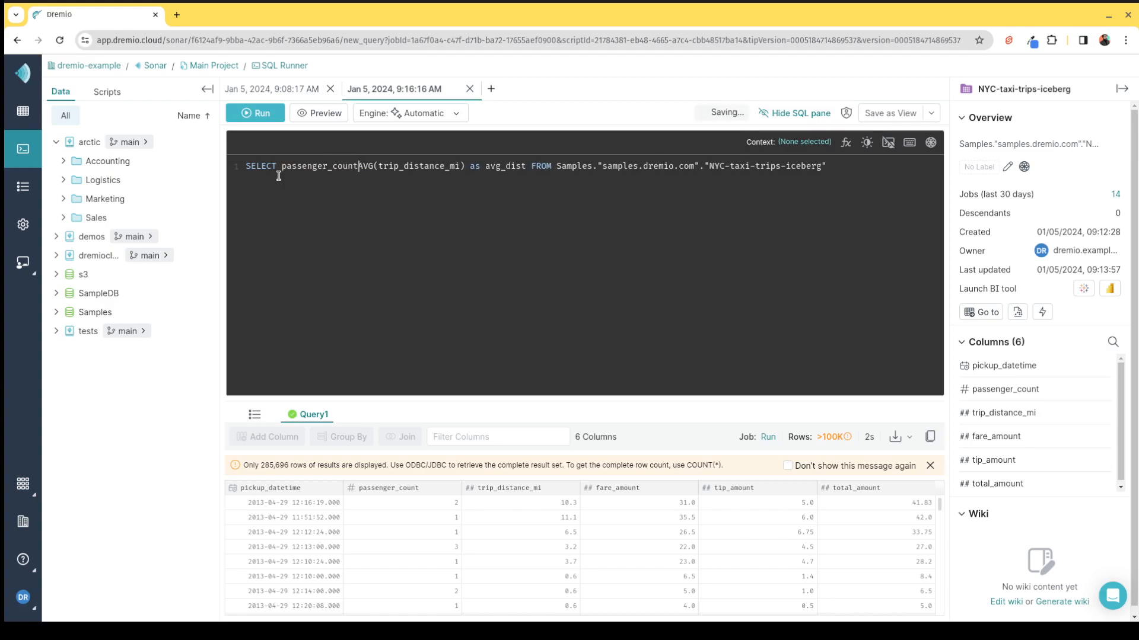
Append "GROUP BY passenger_count;" to the end of the average trip distance query.
key(Right)
key(Right)
key(Right)
key(Right)
key(Right)
key(Right)
key(Right)
key(Right)
key(Right)
key(Right)
key(Right)
key(Right)
key(Right)
key(Right)
key(Right)
key(Right)
key(Right)
key(Right)
key(Right)
key(Right)
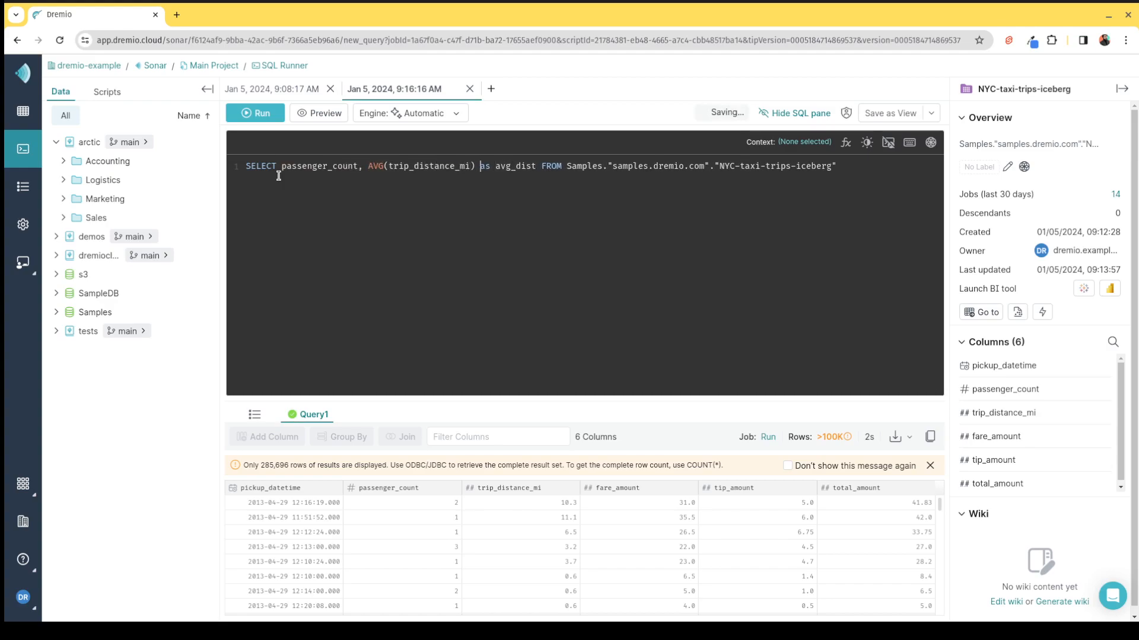
key(Right)
key(Right)
key(Right)
key(Right)
key(Right)
key(Right)
key(Right)
key(Right)
key(Right)
key(Right)
key(Right)
key(Right)
key(Right)
key(Right)
key(Right)
key(Right)
key(Right)
key(Right)
key(Right)
key(Right)
key(Right)
key(Right)
key(Right)
key(Right)
key(Right)
key(Right)
key(Right)
key(Right)
key(Right)
key(Right)
key(Right)
key(Right)
key(Right)
key(Right)
text(GROUP BY passenger_count)
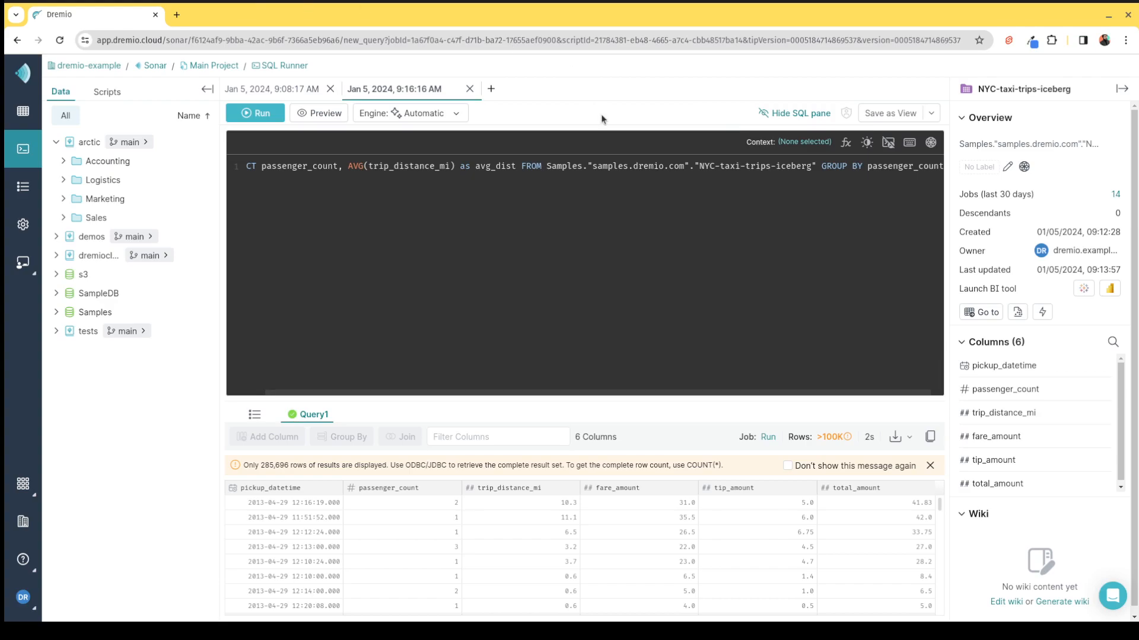
Break the query before FROM so that clause starts on a second line, and run the query.
click(521, 167)
key(Return)
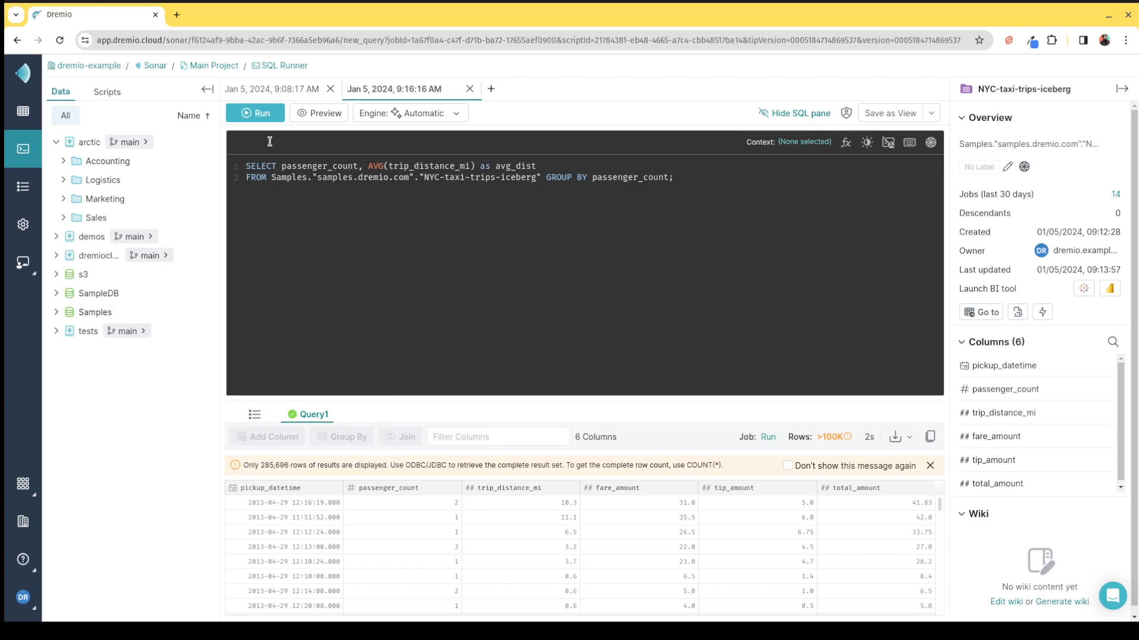
click(257, 113)
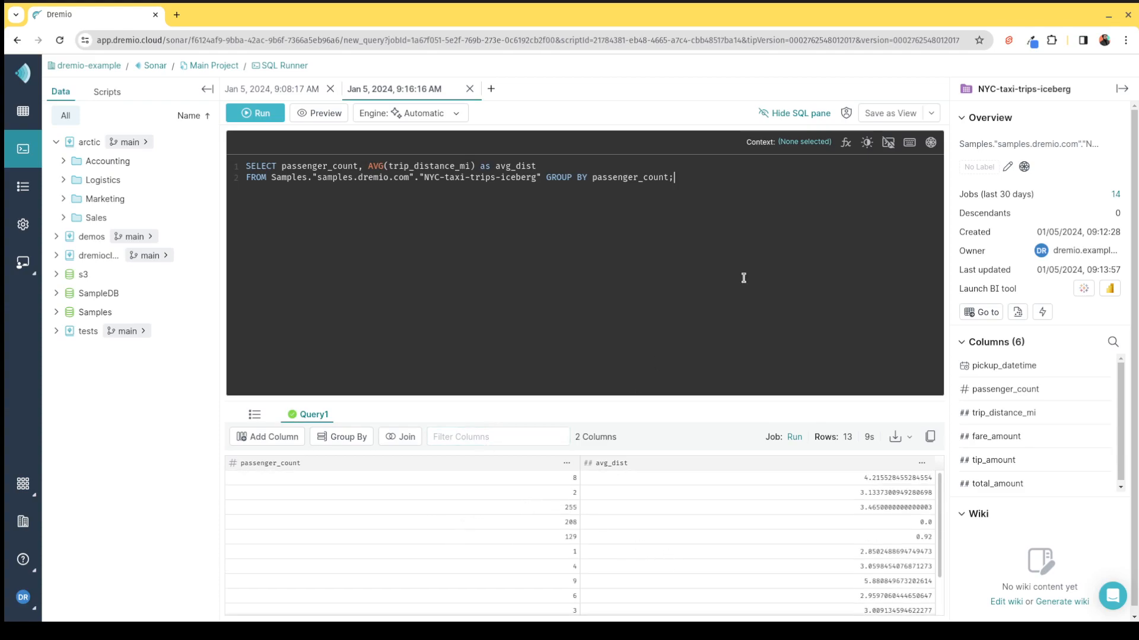
In the NYC-taxi-trips-iceberg dataset's Reflections settings, add pickup_datetime and passenger_count as measures of the aggregation reflection.
click(1018, 315)
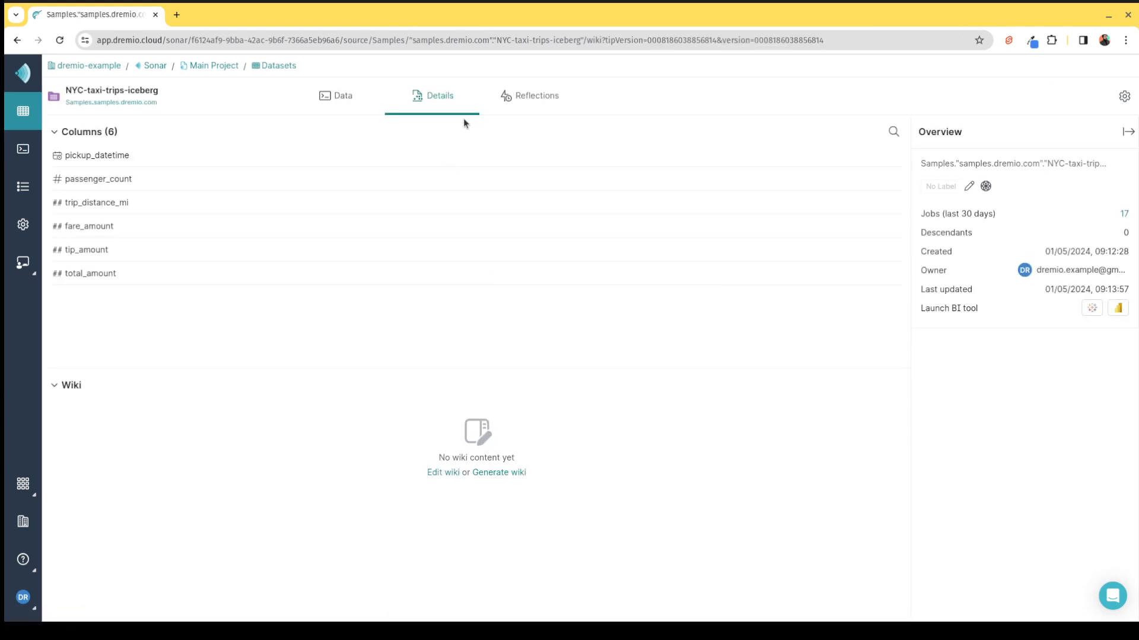
click(525, 105)
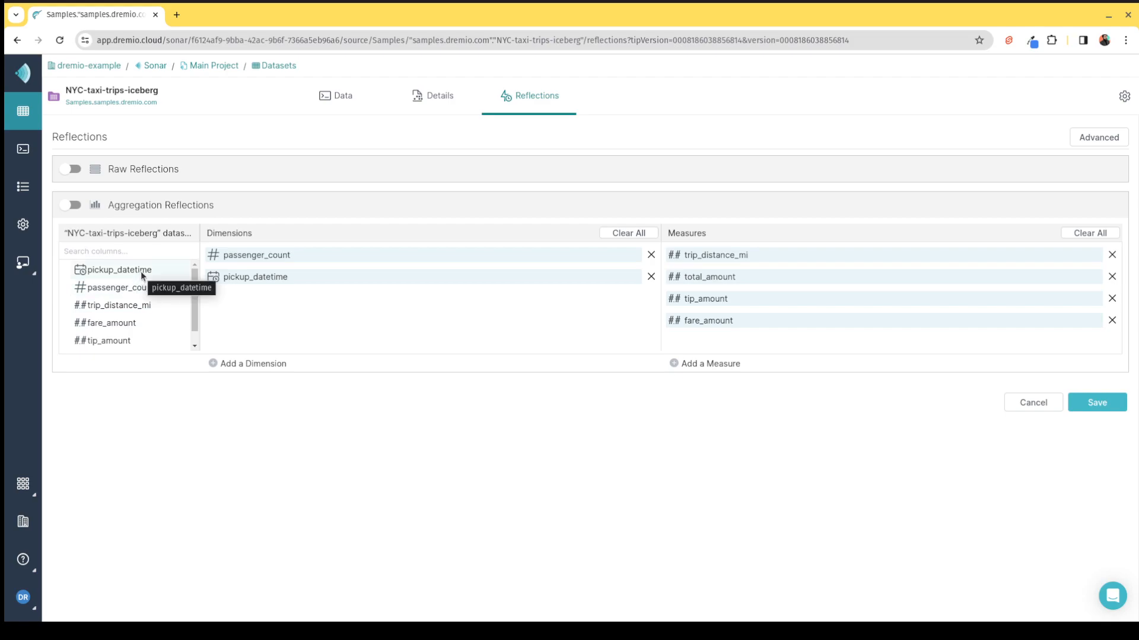
drag(140, 272, 736, 259)
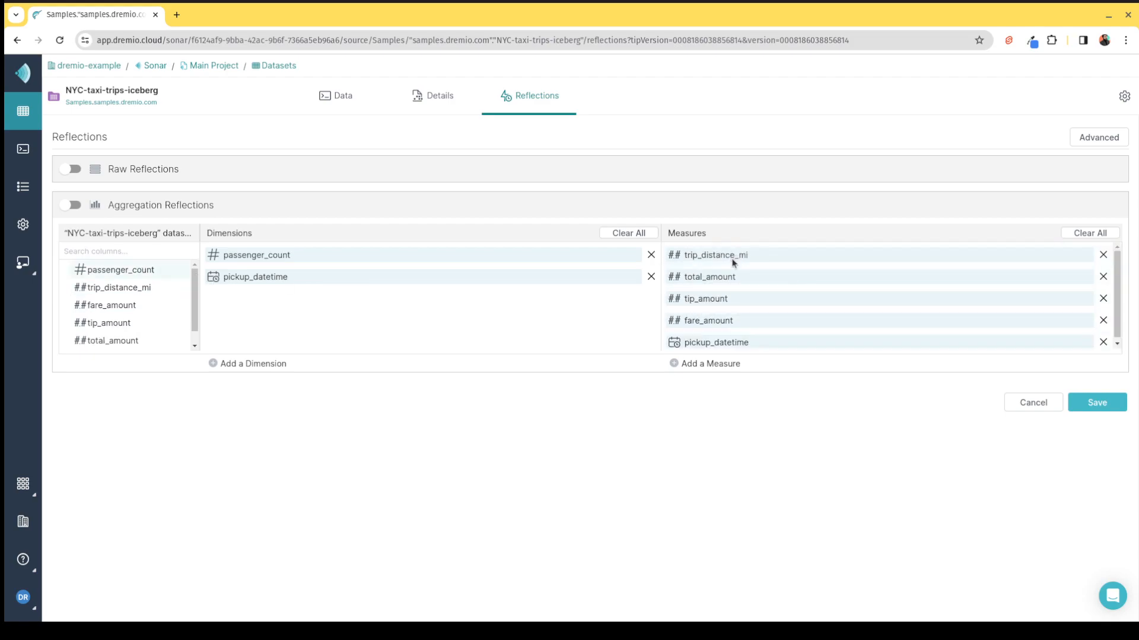
drag(155, 268, 715, 277)
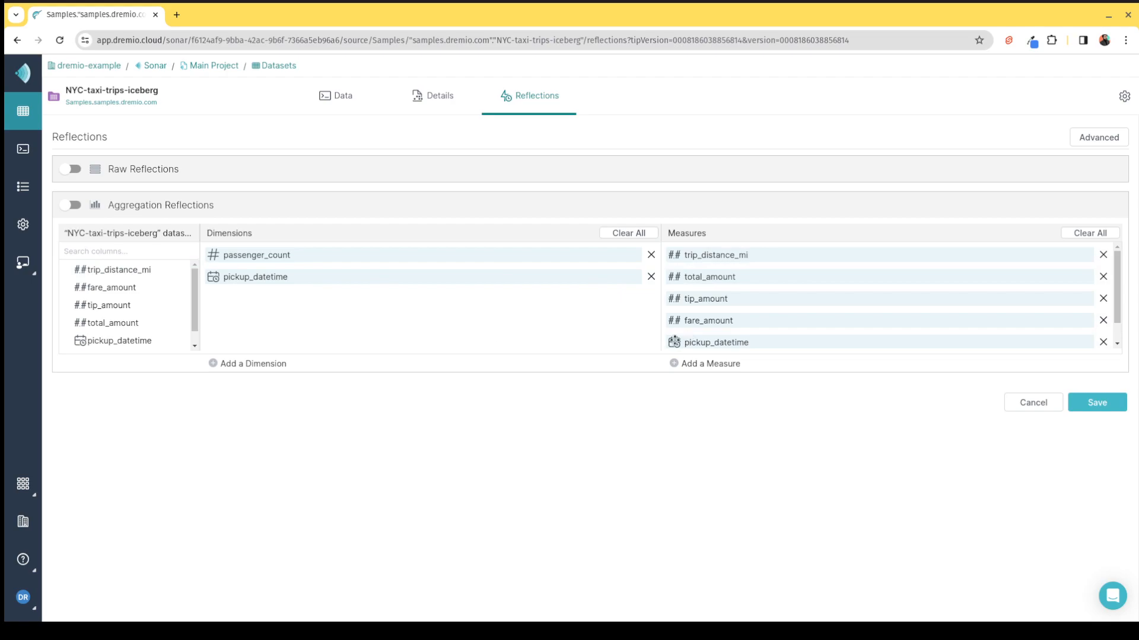
Enable and save the aggregation reflection for NYC-taxi-trips-iceberg, and check its status and footprint.
click(69, 207)
click(1095, 403)
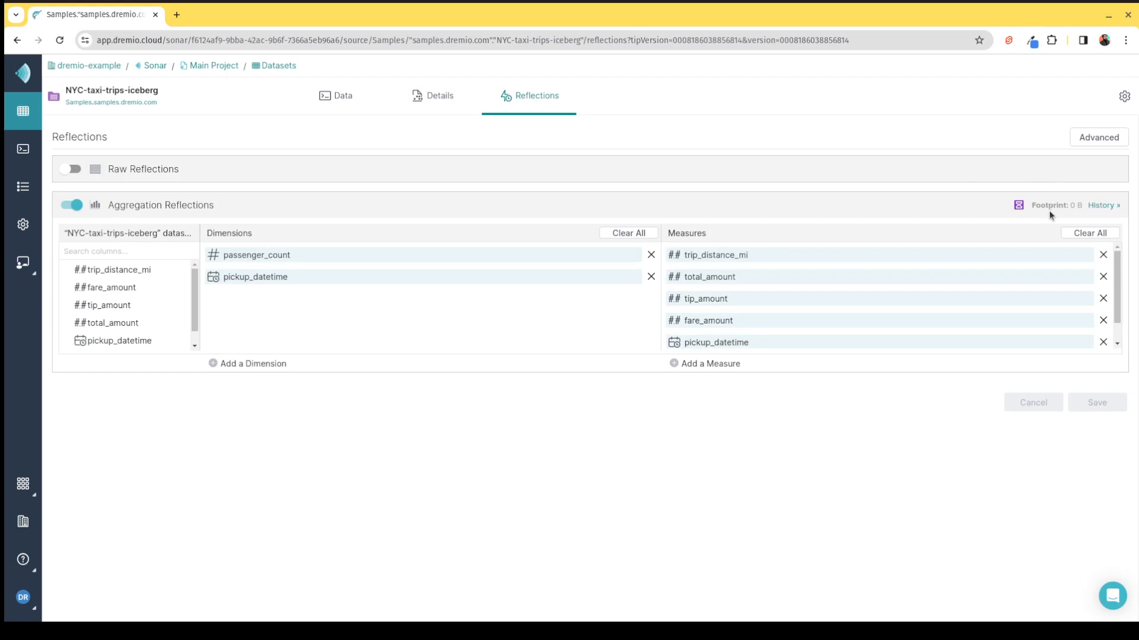
drag(1040, 211, 1100, 219)
click(1077, 209)
triple_click(1006, 209)
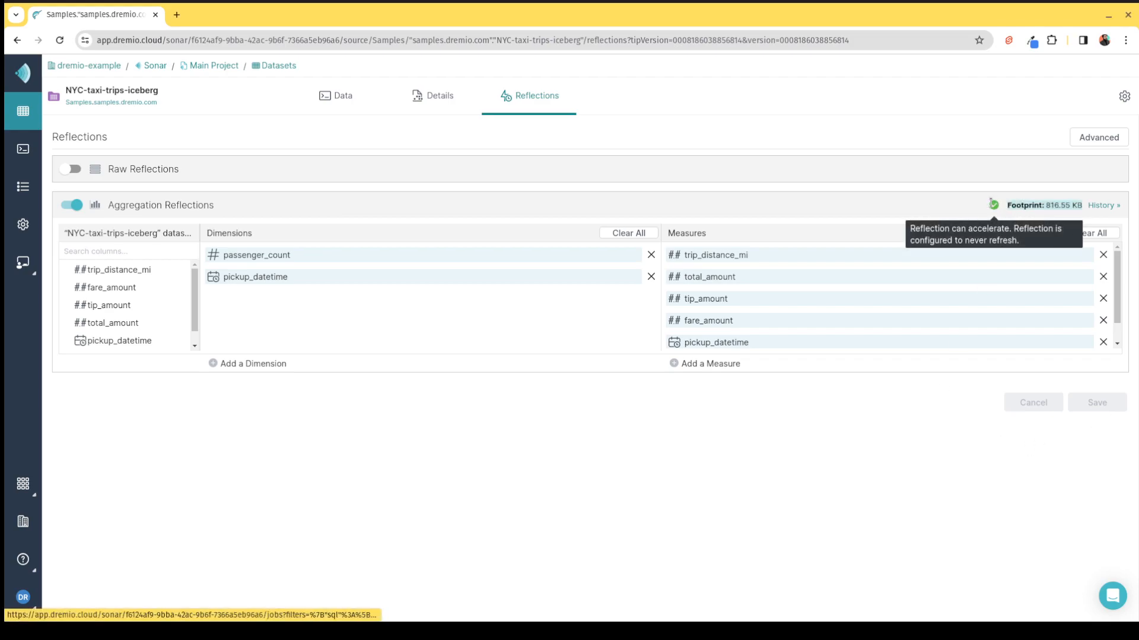
click(29, 154)
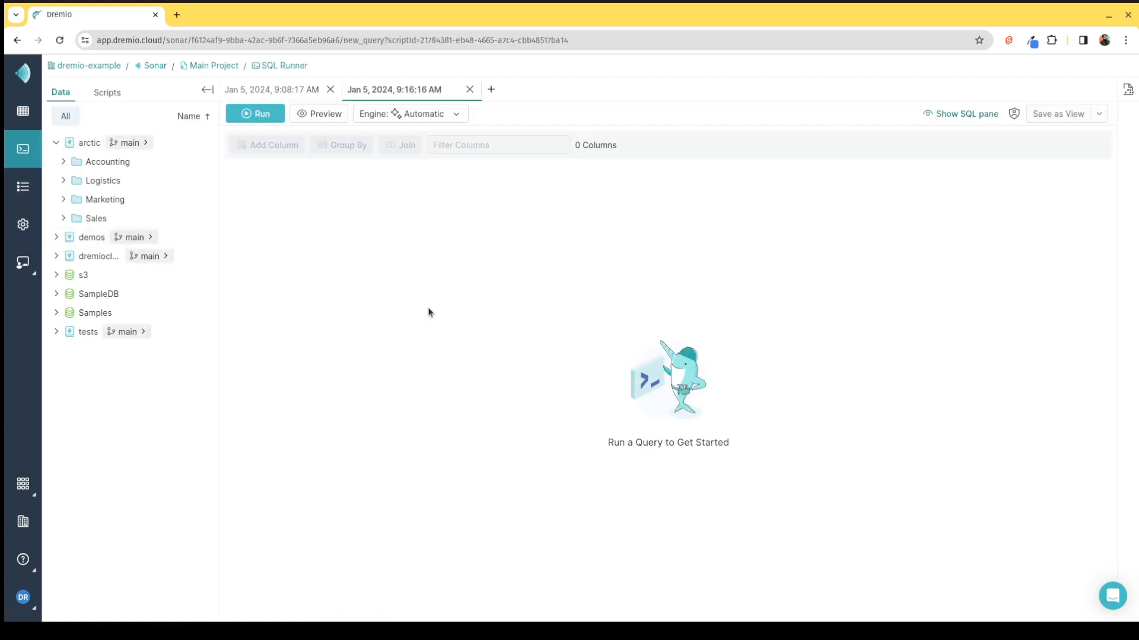
click(291, 92)
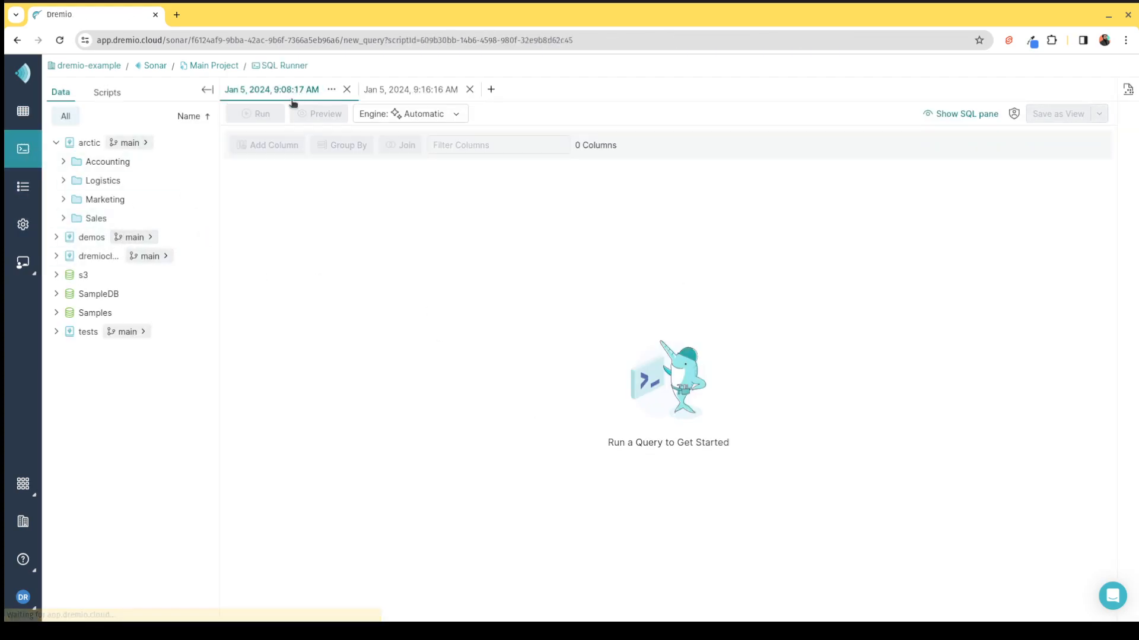
click(427, 88)
Open NYC-taxi-trips-iceberg from the samples.dremio.com folder of the Samples source as a new query.
click(23, 111)
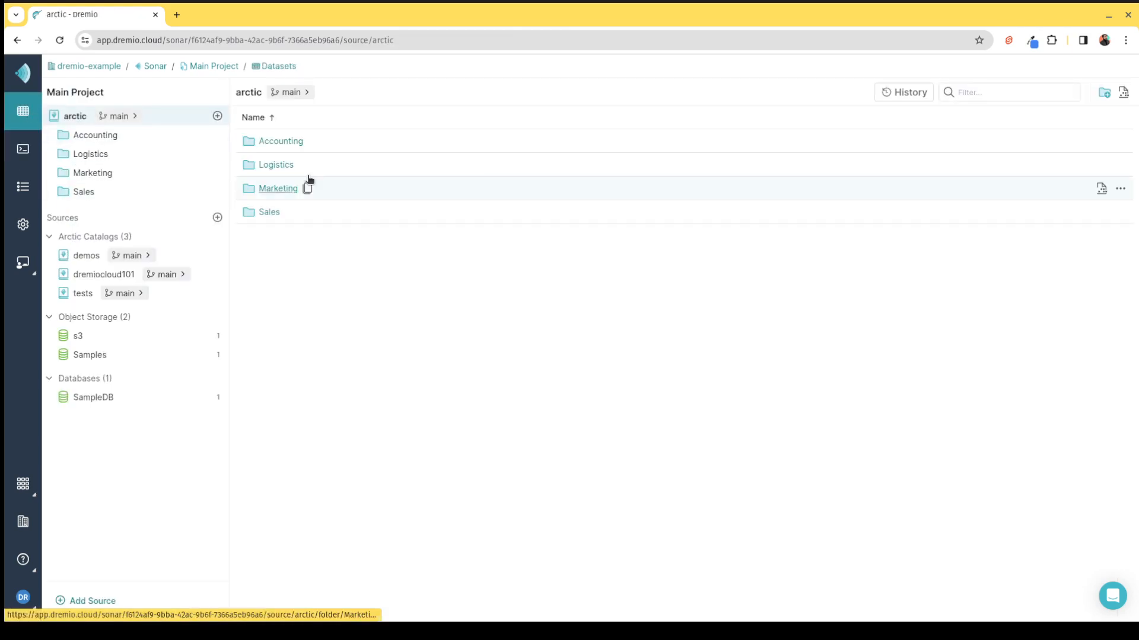
click(106, 356)
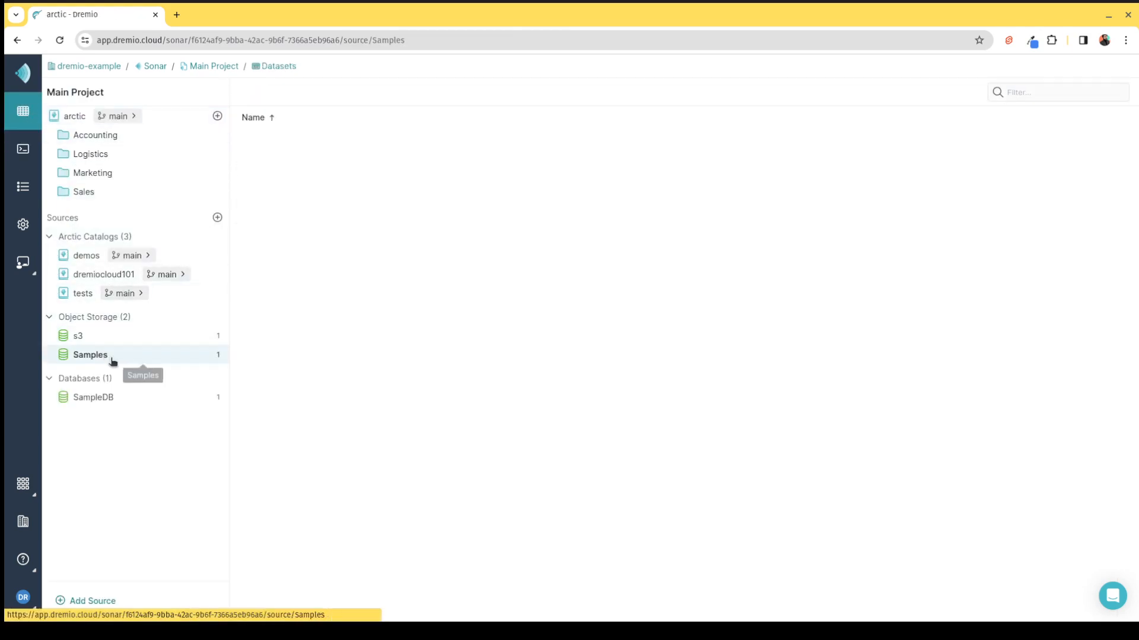
click(306, 145)
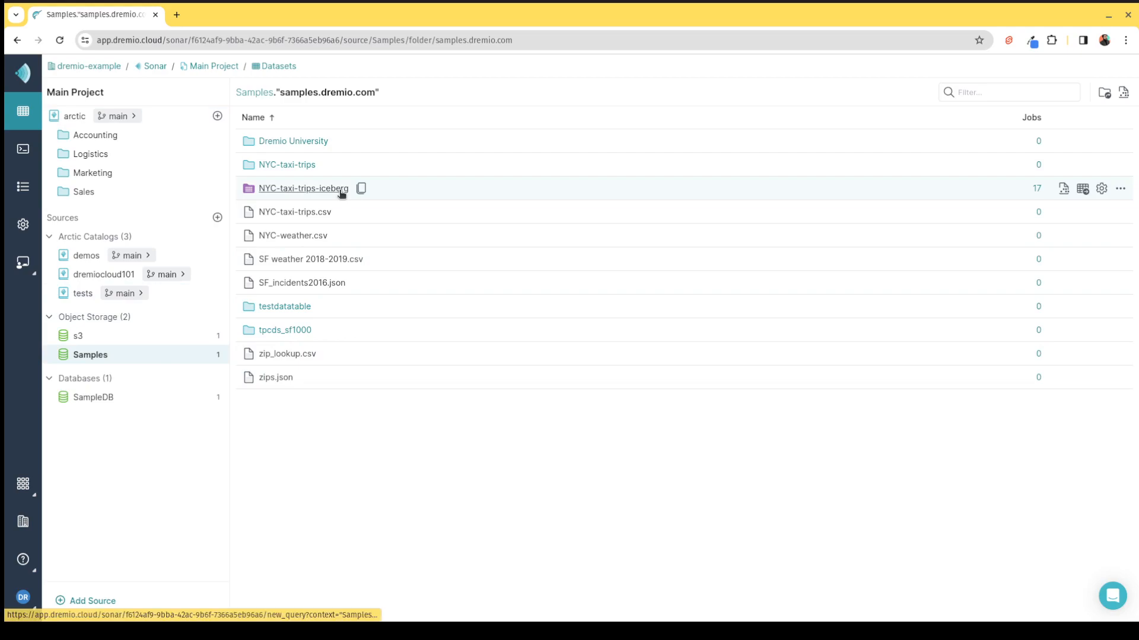
click(342, 190)
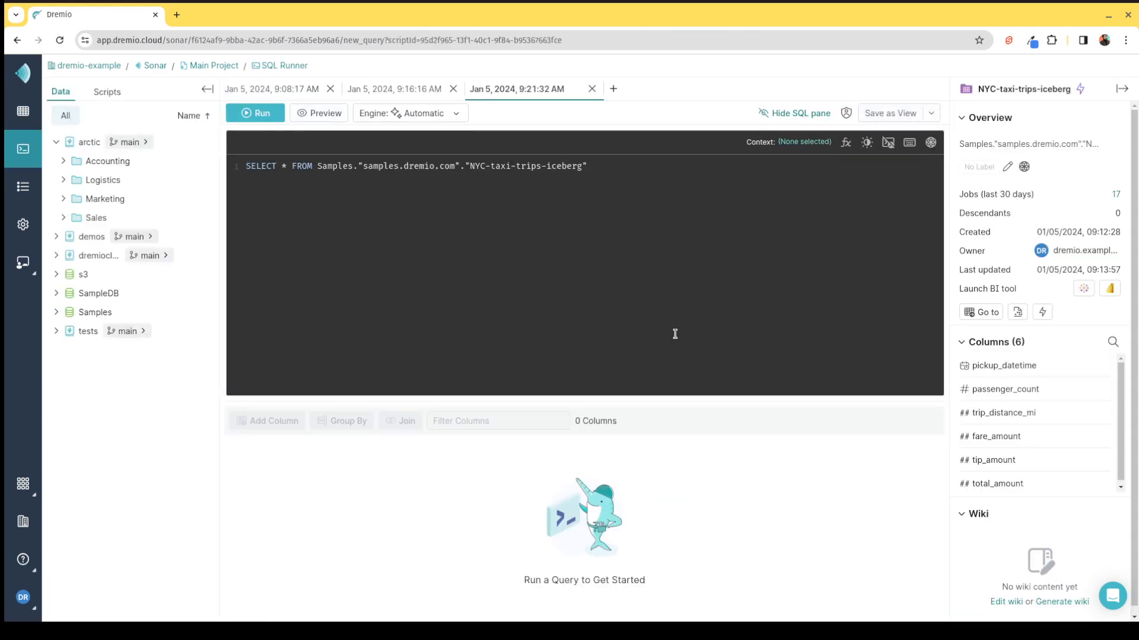
Return to the script "Jan 5, 2024, 9:16:16 AM" and run its average distance by passenger count query twice.
click(426, 90)
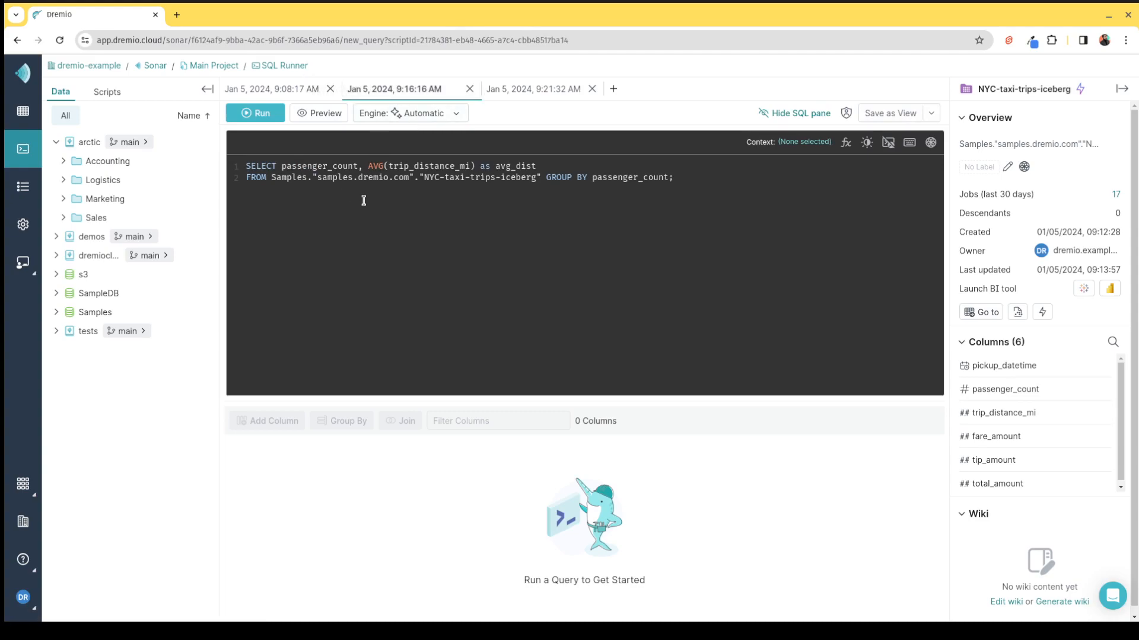
click(500, 236)
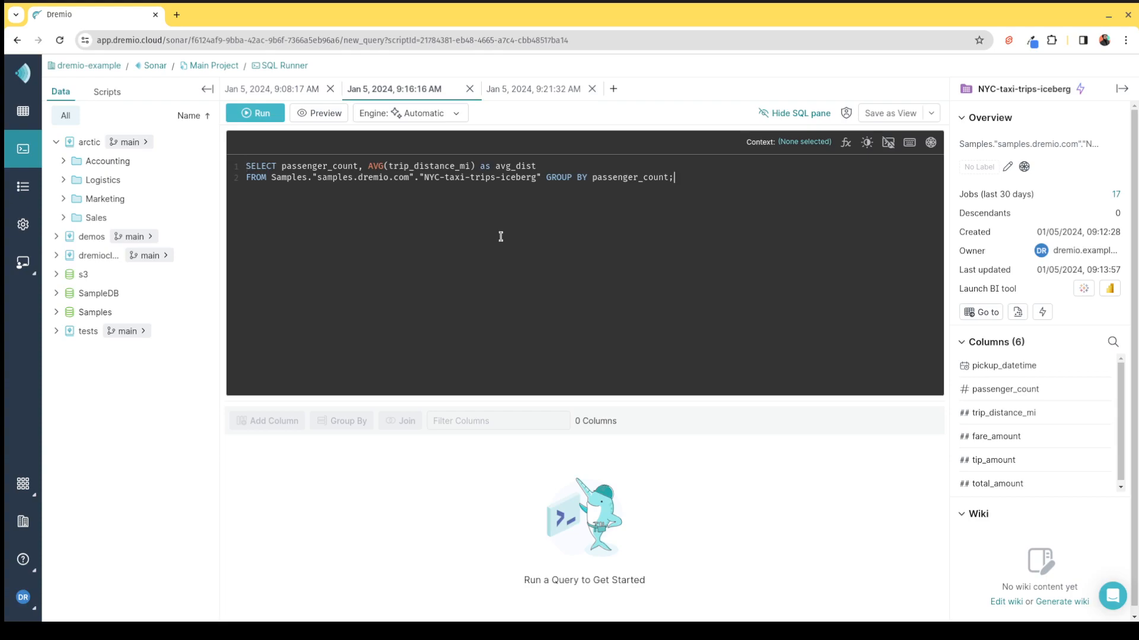
click(262, 114)
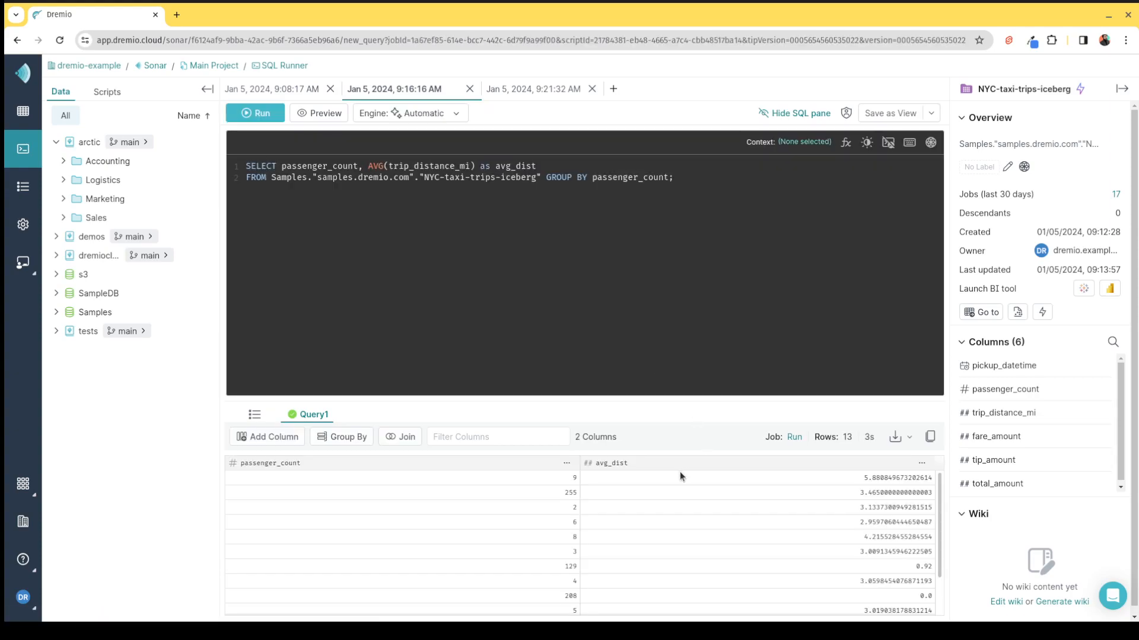
click(264, 116)
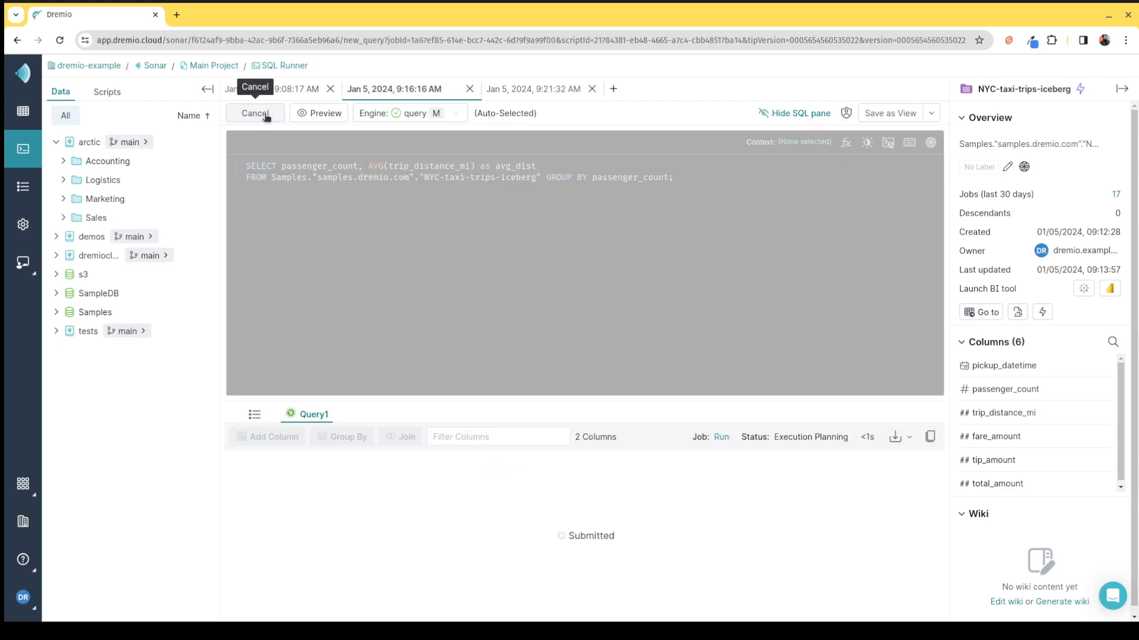